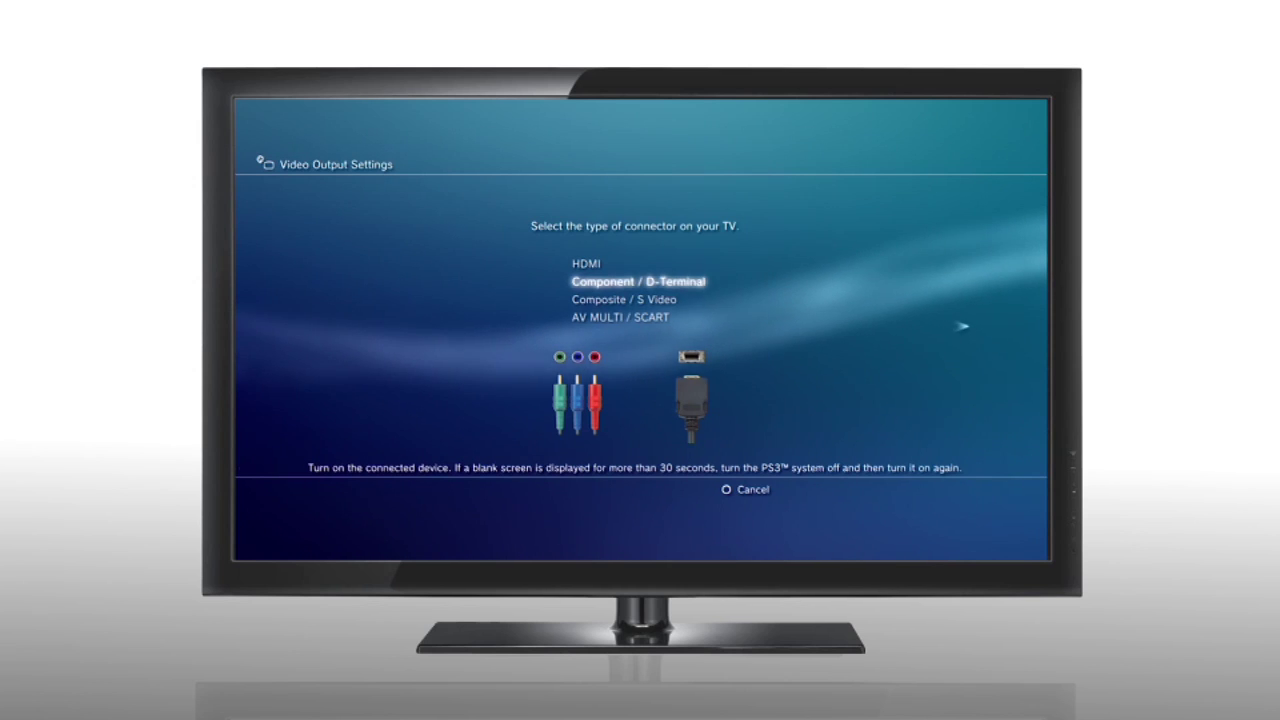
# Save PS3 video output as Component with 480p, 720p and 1080i, then go to audio output settings
pyautogui.press('Return')
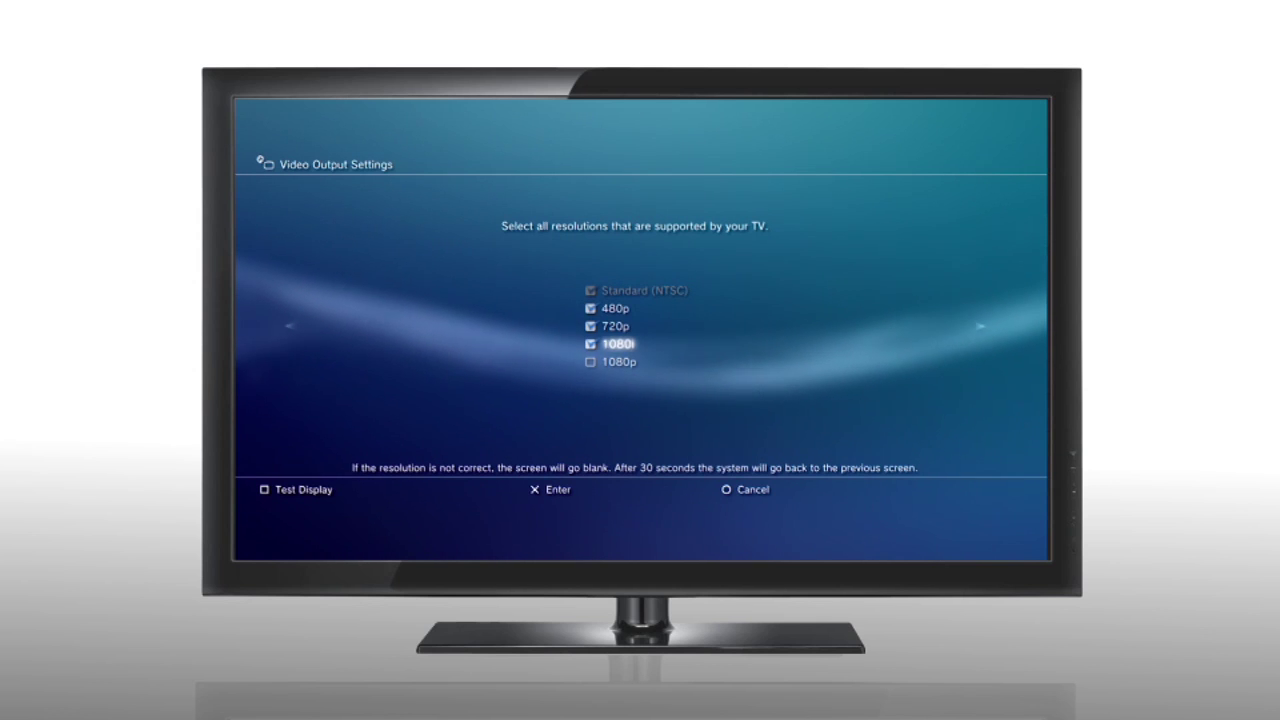
pyautogui.press('Up')
pyautogui.press('Up')
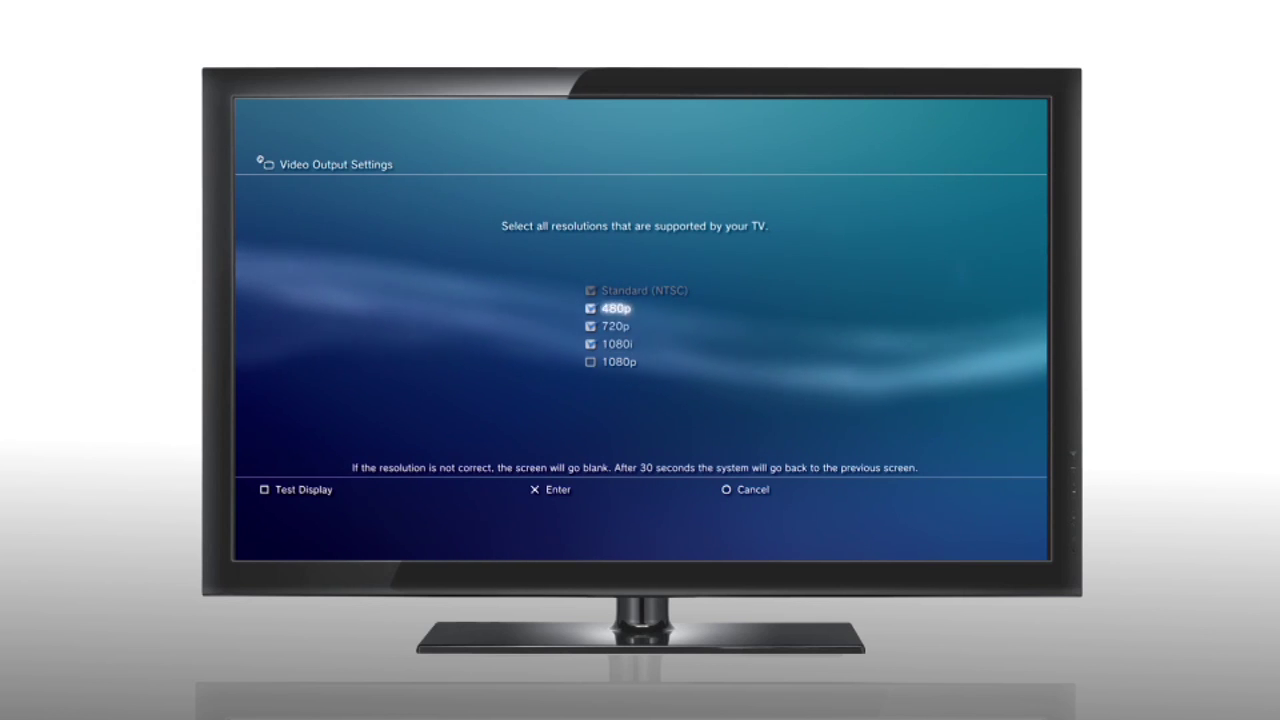
pyautogui.press('Down')
pyautogui.press('Down')
pyautogui.press('Right')
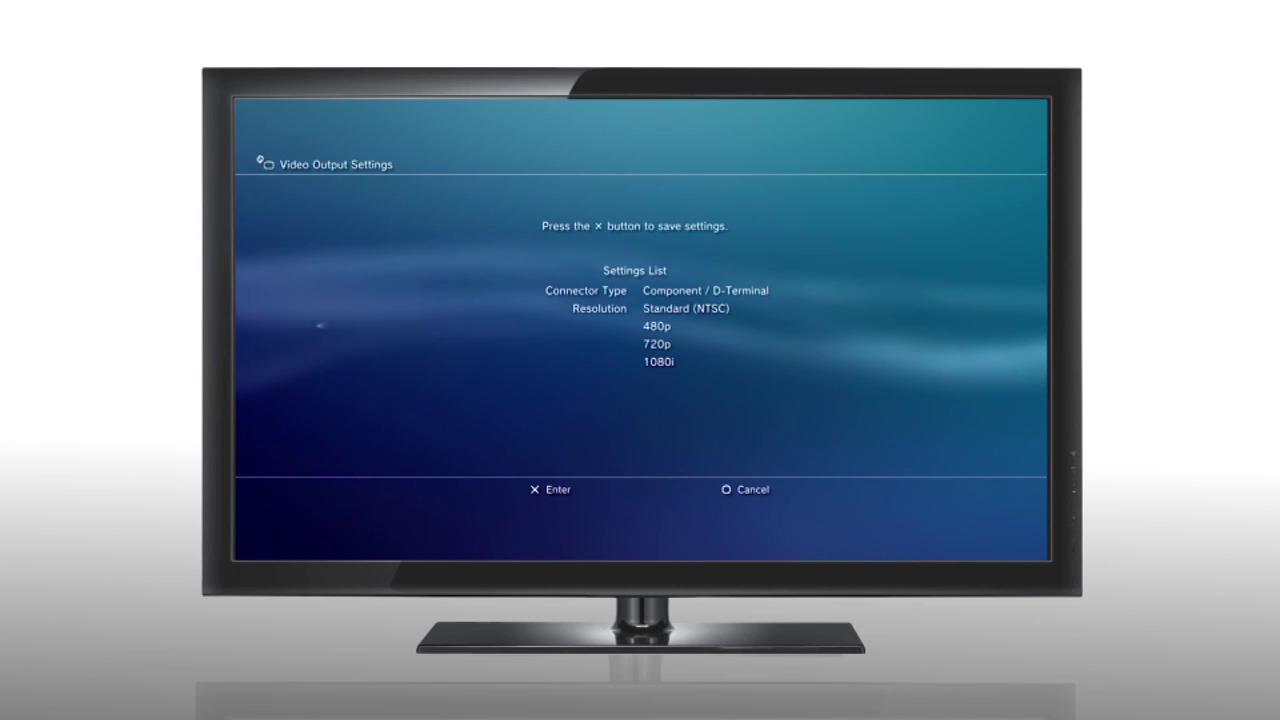
pyautogui.press('Return')
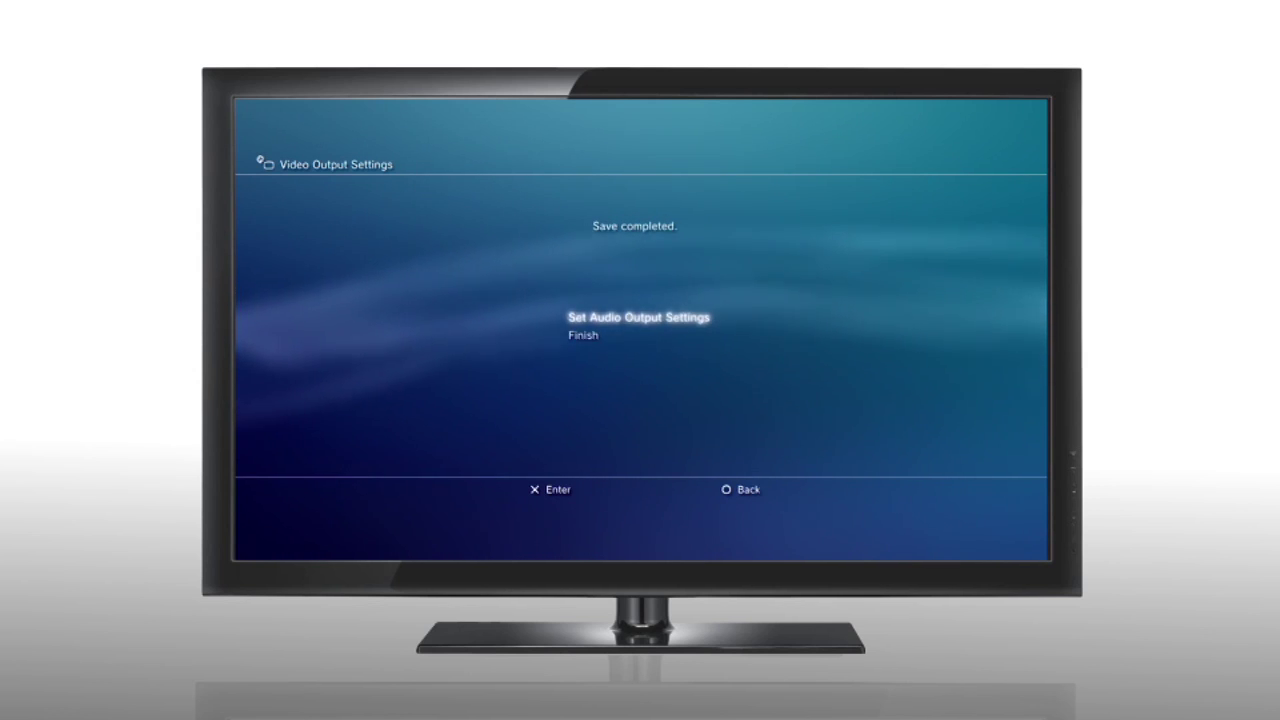
pyautogui.press('Return')
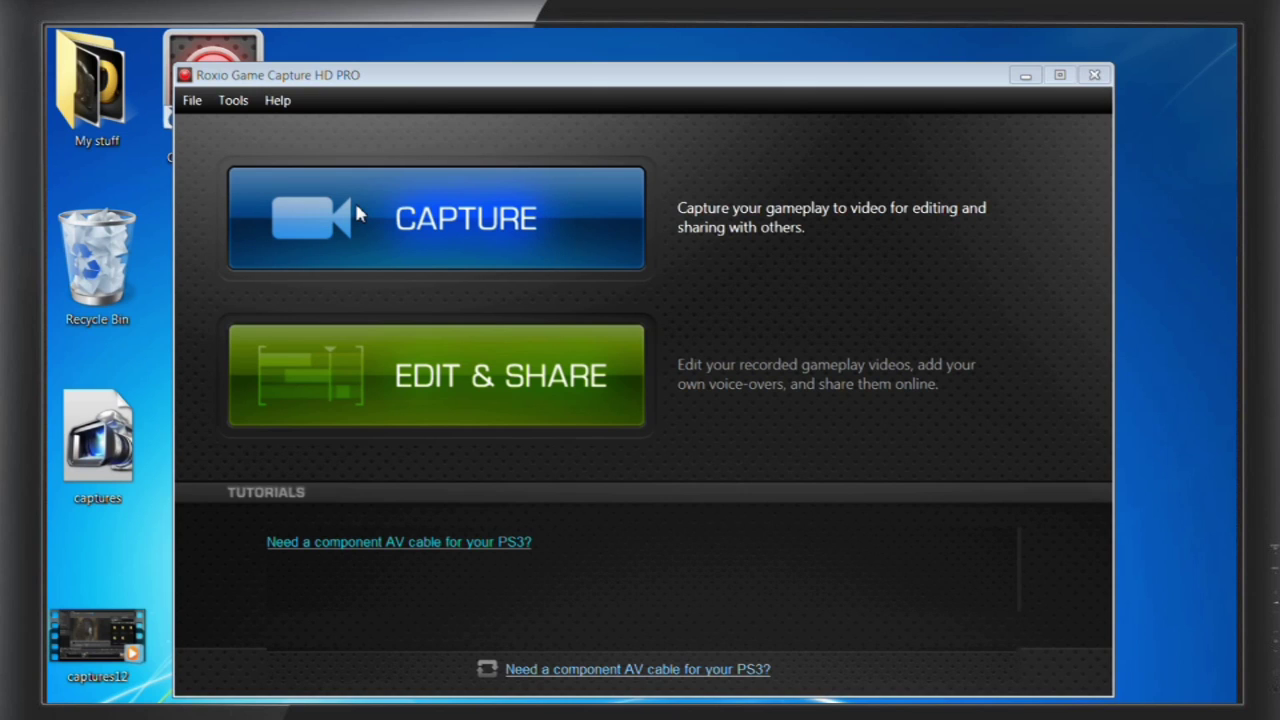
# Open the capture screen, keeping the current source and Component as the input
pyautogui.click(356, 213)
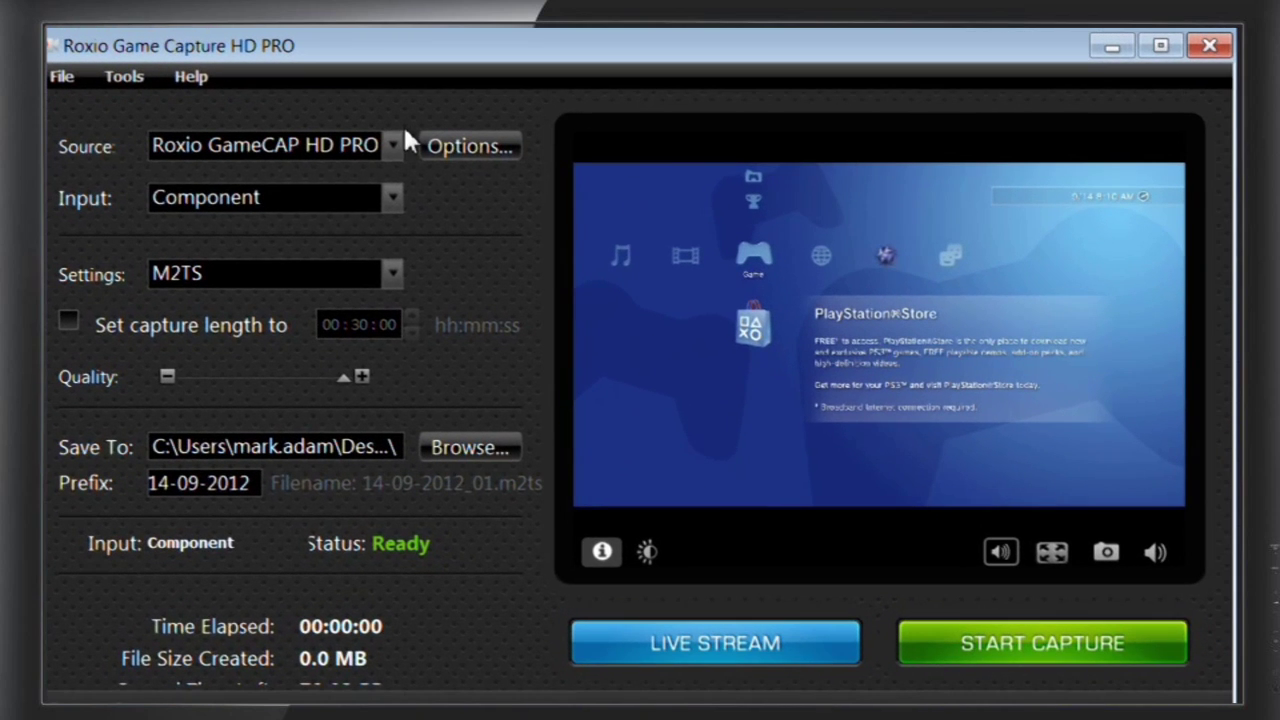
pyautogui.click(470, 107)
pyautogui.click(387, 136)
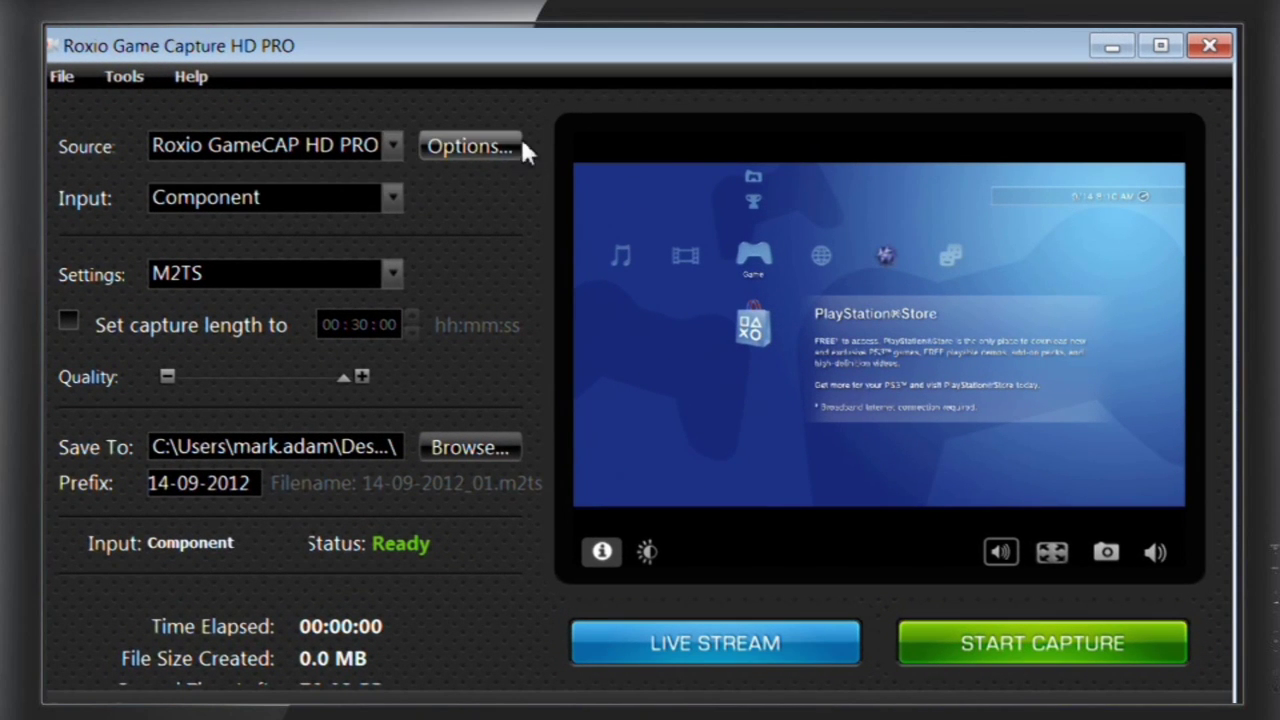
pyautogui.click(397, 197)
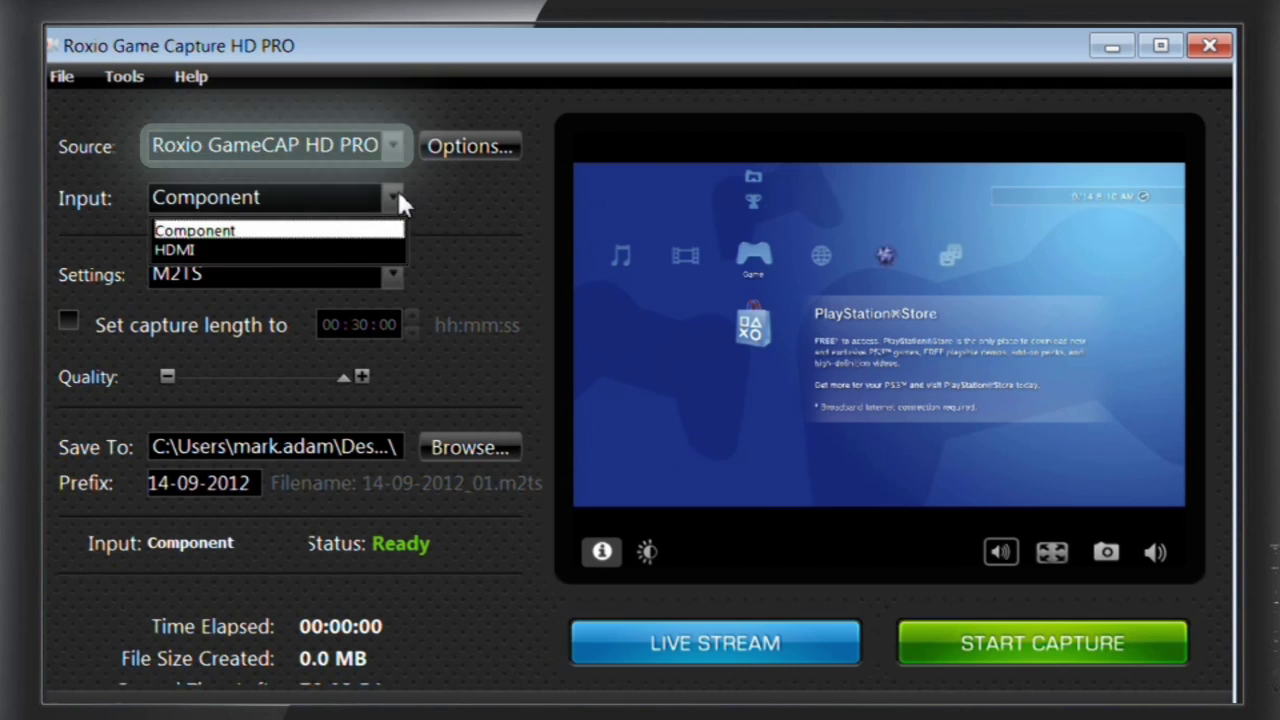
pyautogui.click(397, 197)
pyautogui.click(476, 150)
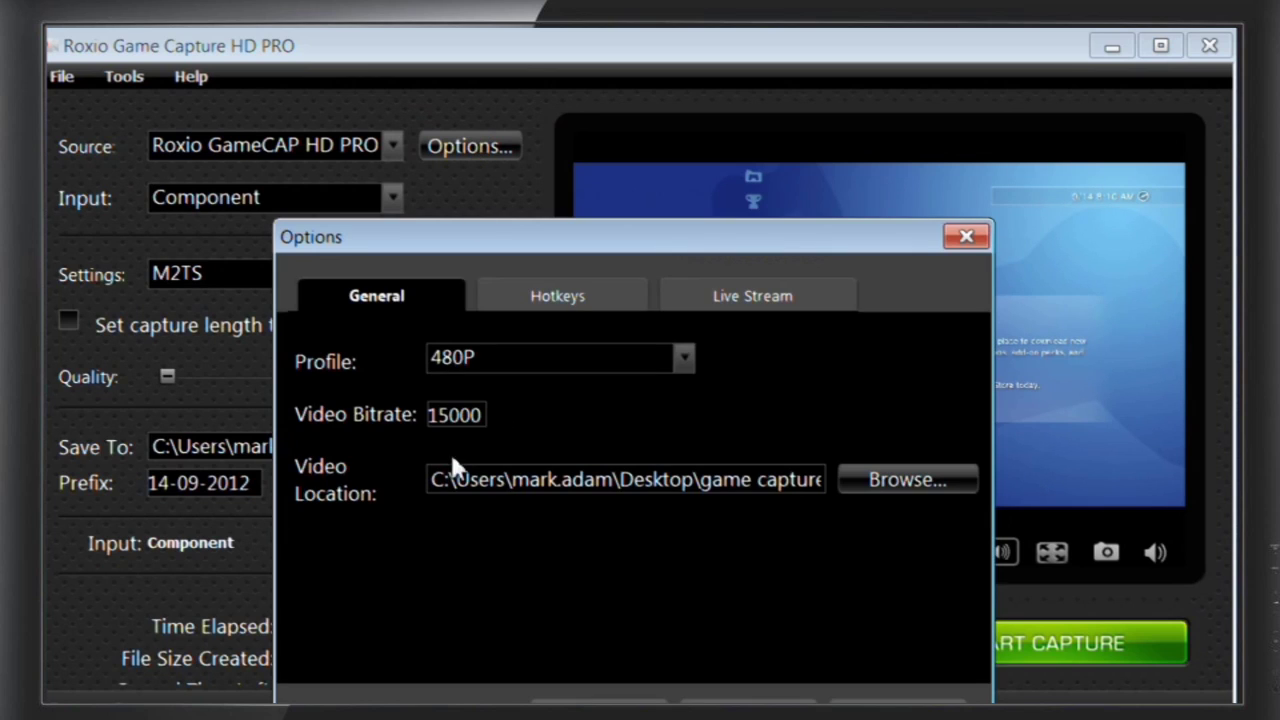
# Choose HD 720P from the General tab's Profile list and close Options
pyautogui.click(685, 360)
pyautogui.click(618, 392)
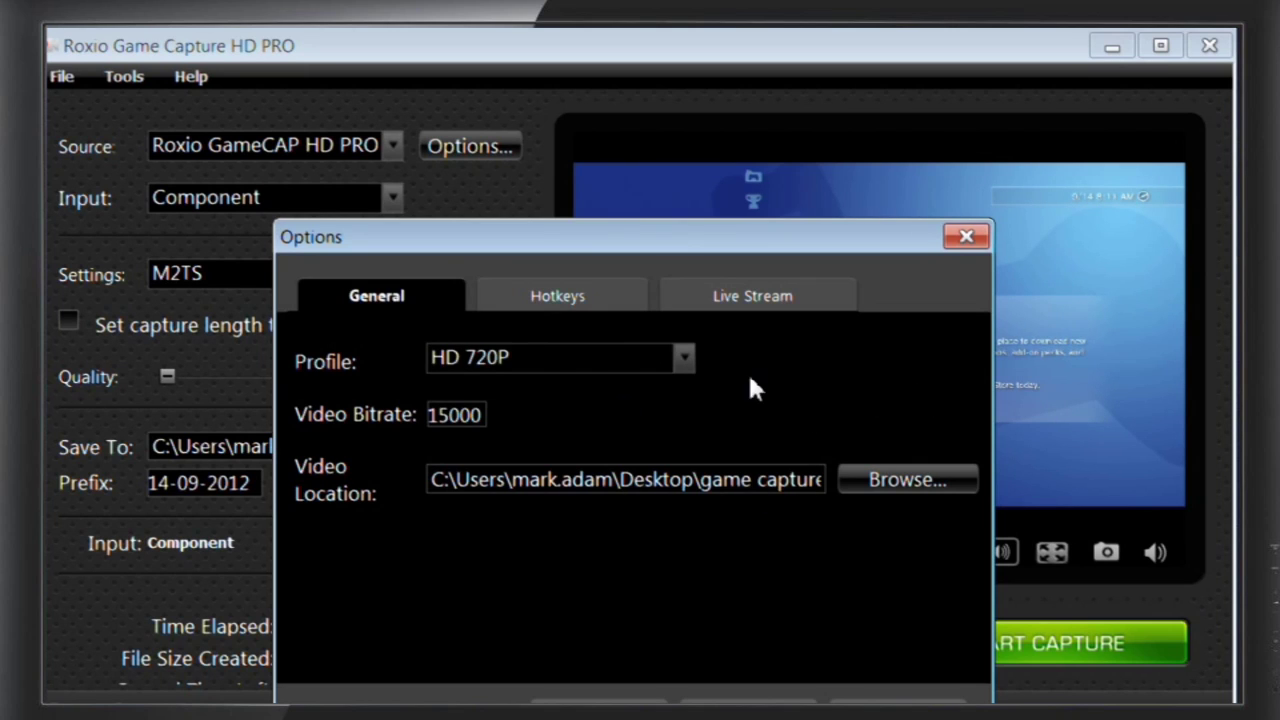
pyautogui.click(598, 702)
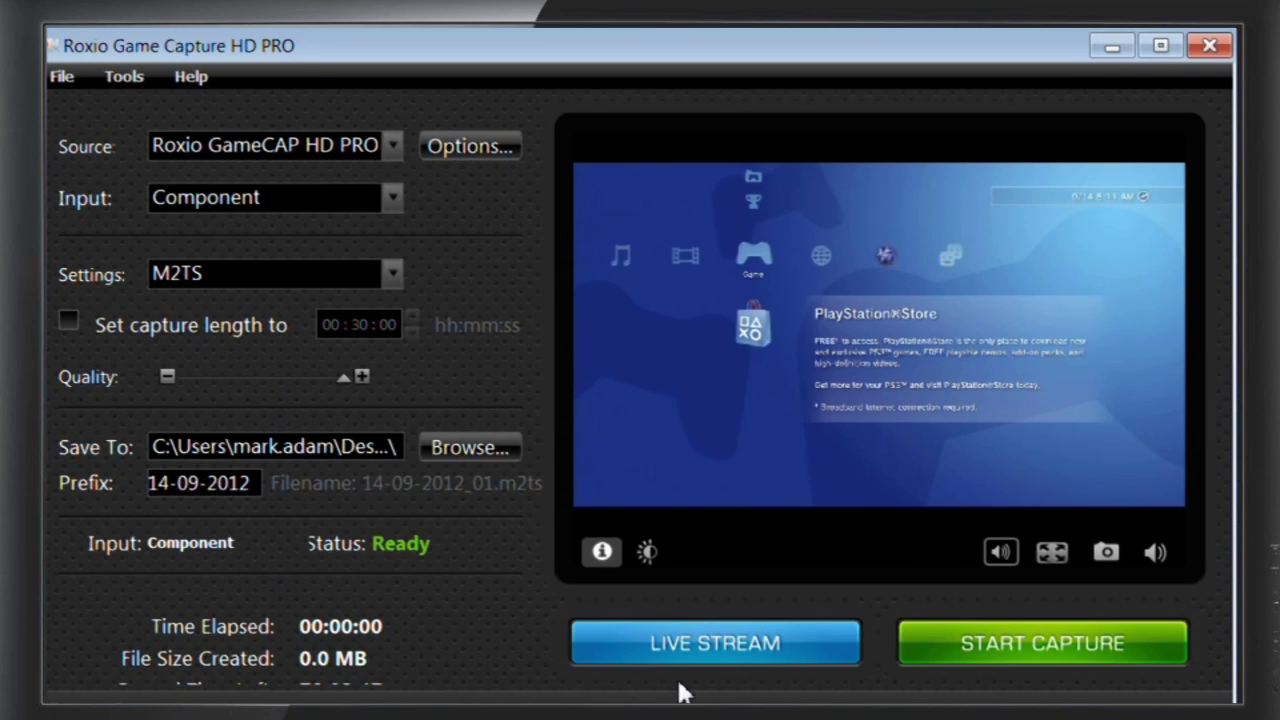
# Record a brief gameplay capture, saved as 14-09-2012_01
pyautogui.click(1015, 627)
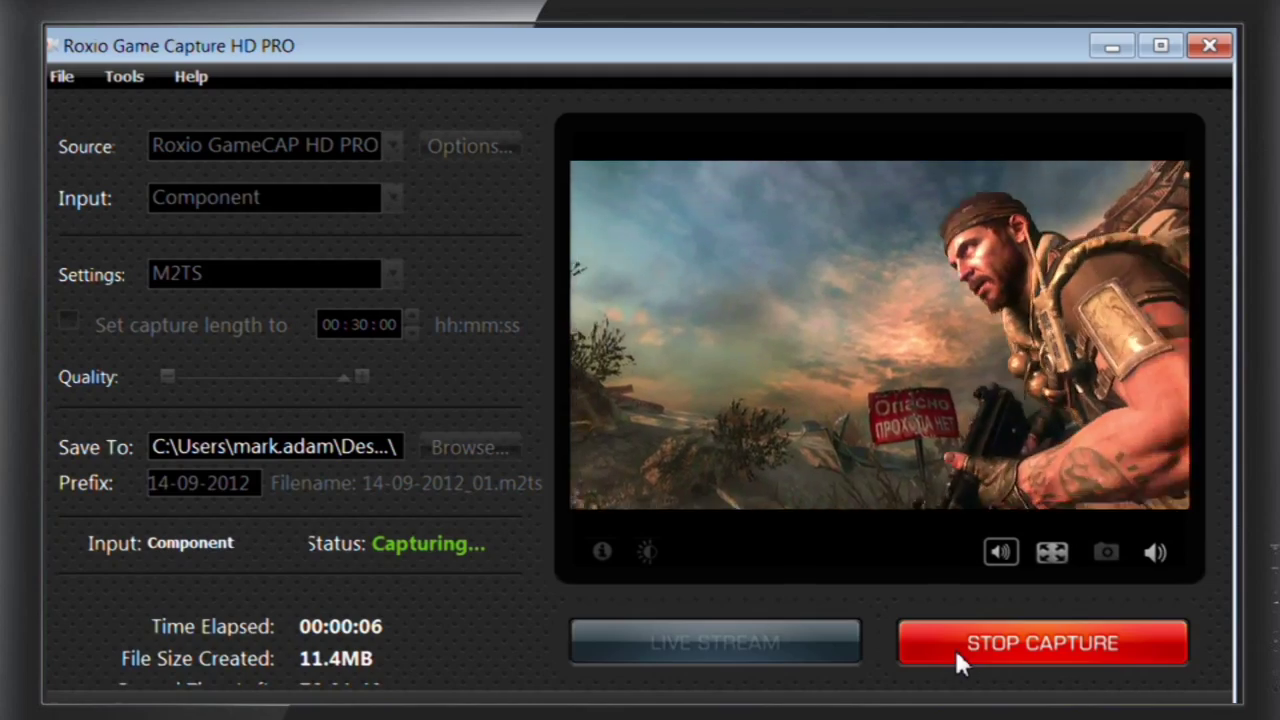
pyautogui.click(954, 646)
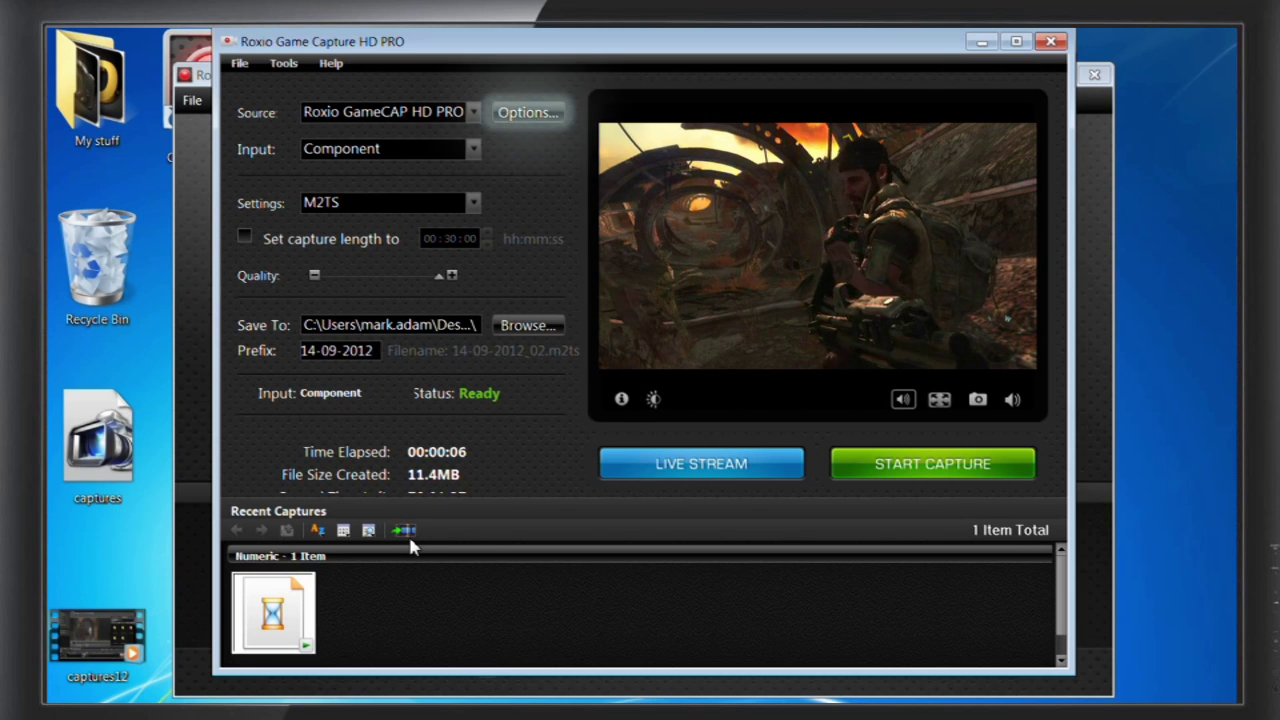
# Play back the new 1280 x 720 capture, then stop it
pyautogui.click(404, 530)
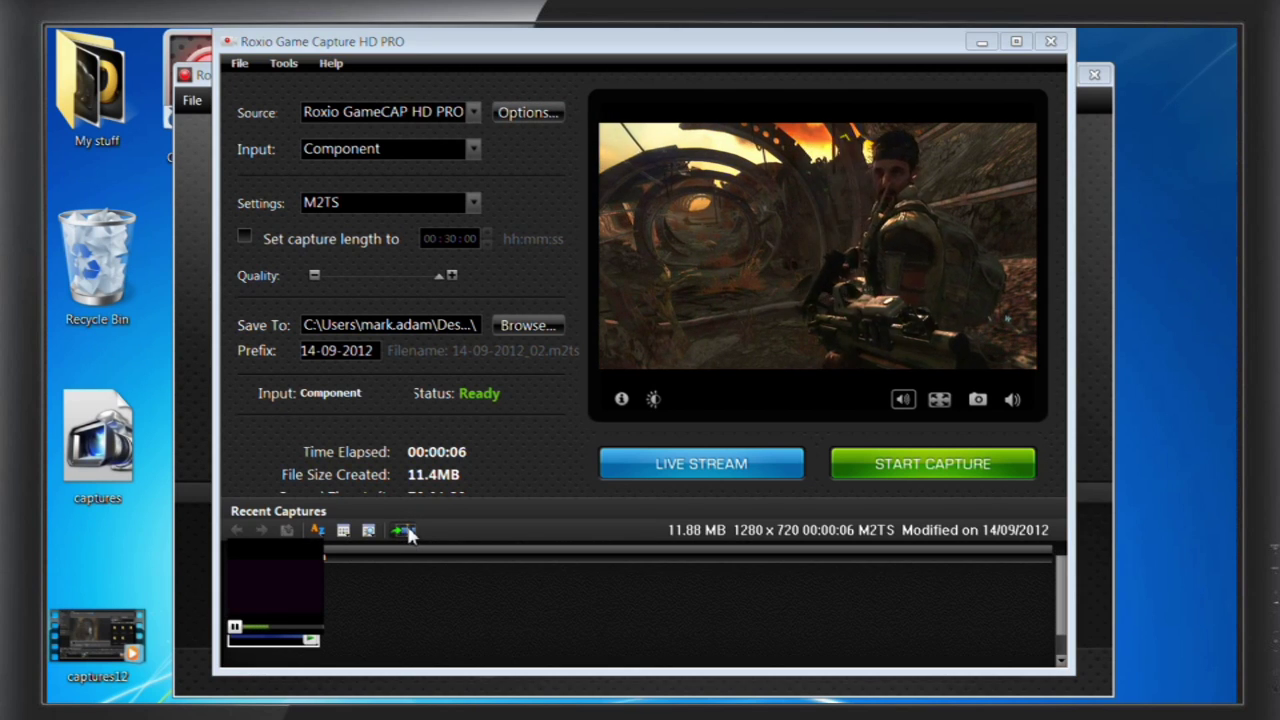
pyautogui.click(405, 531)
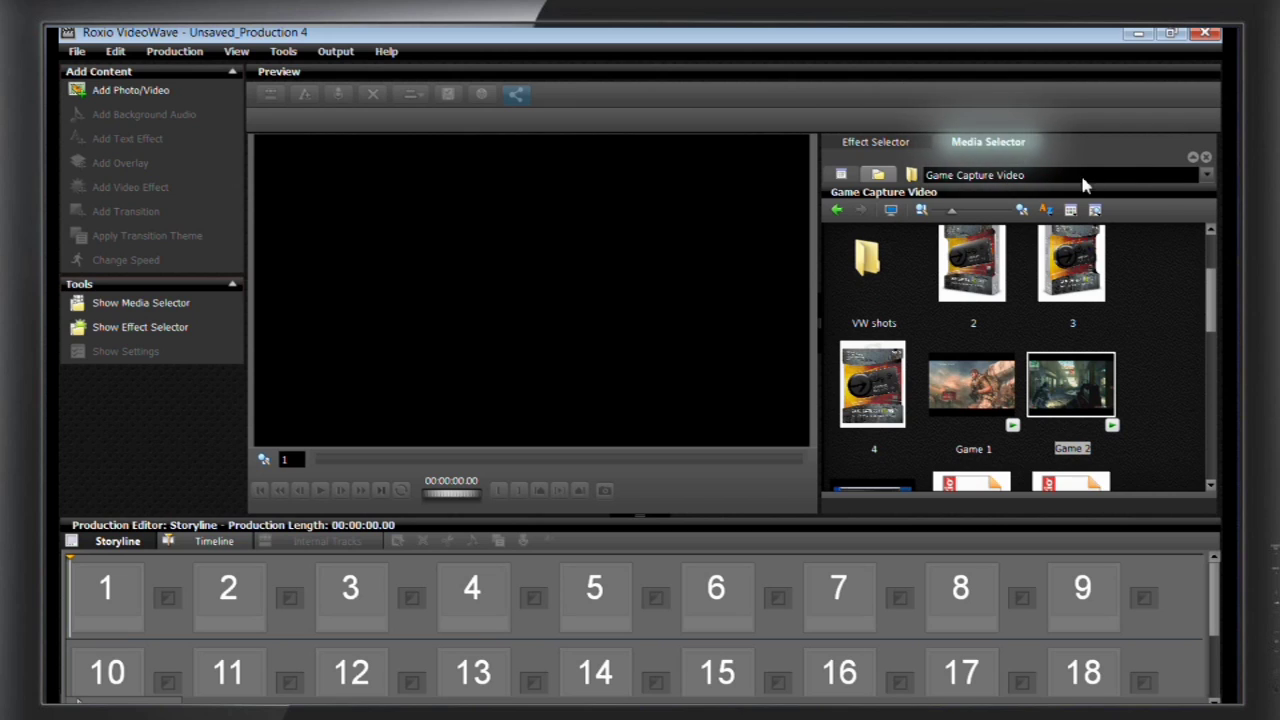
# Browse folders to reach the Game Capture Video media folder
pyautogui.click(1206, 176)
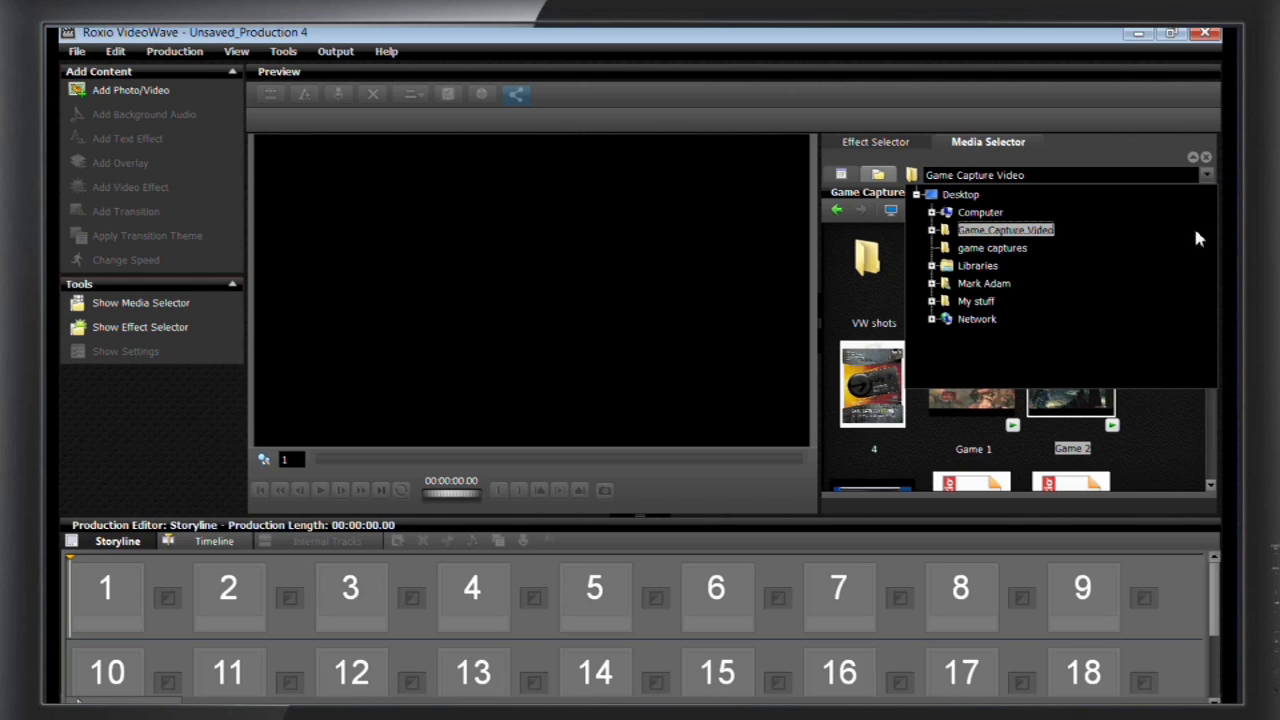
# Place the Game 1 and Game 2 clips into the first two storyline slots
pyautogui.click(1174, 399)
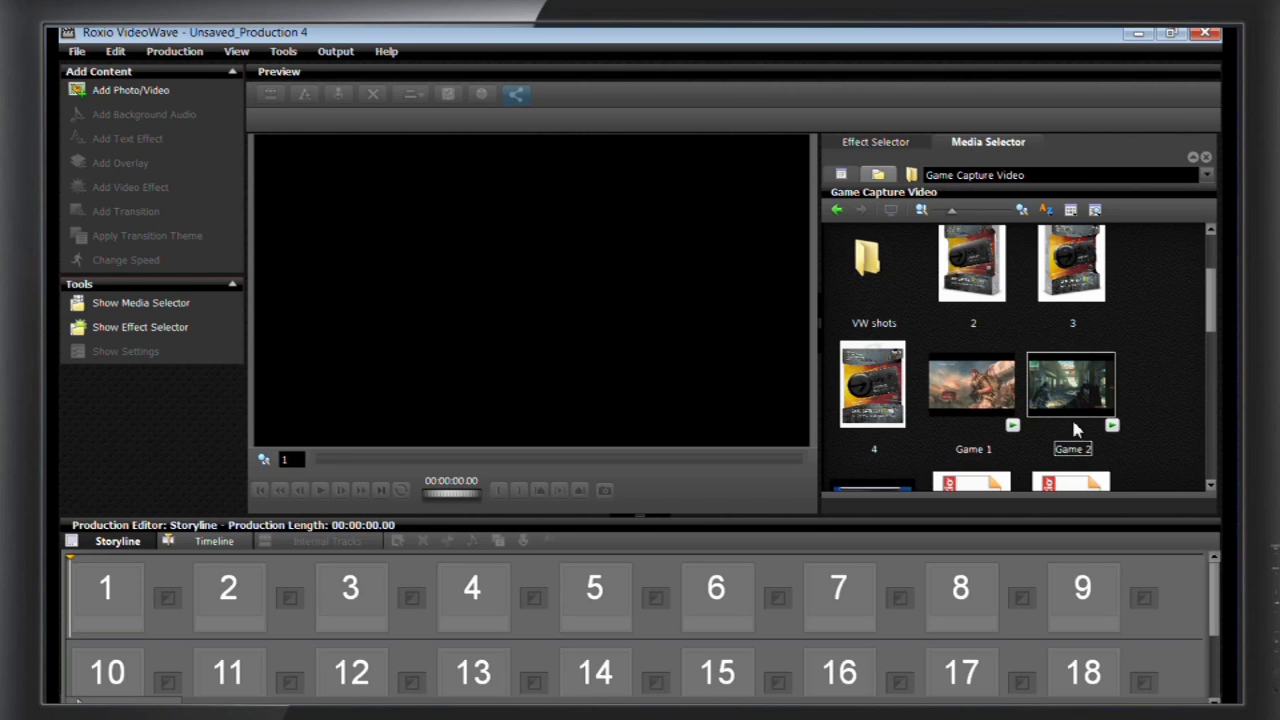
pyautogui.click(978, 395)
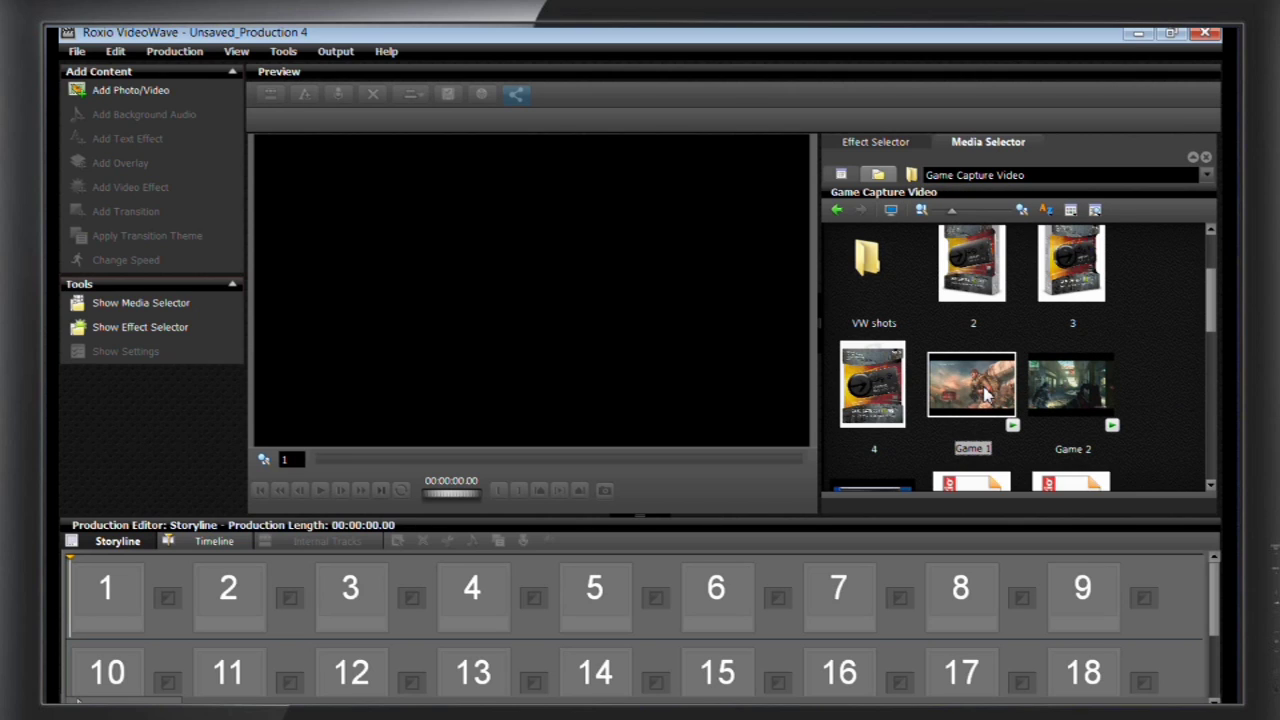
pyautogui.moveTo(985, 395); pyautogui.dragTo(113, 590)
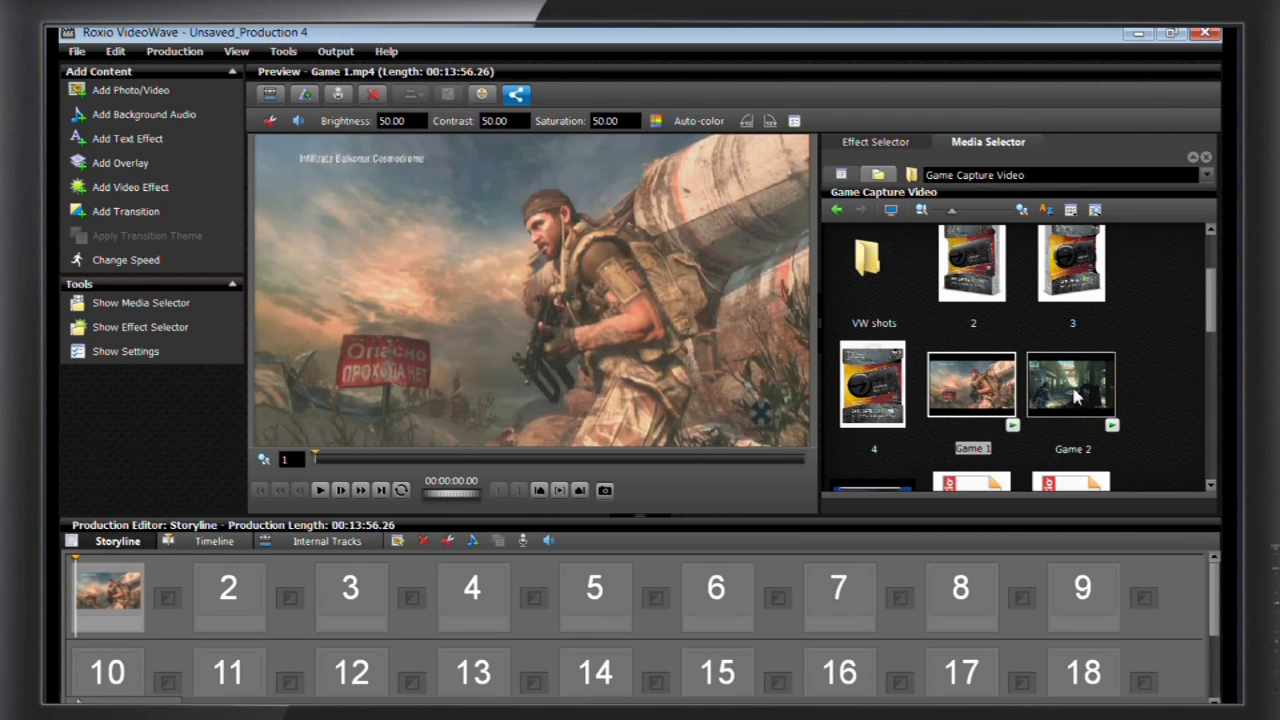
pyautogui.moveTo(1078, 395); pyautogui.dragTo(222, 590)
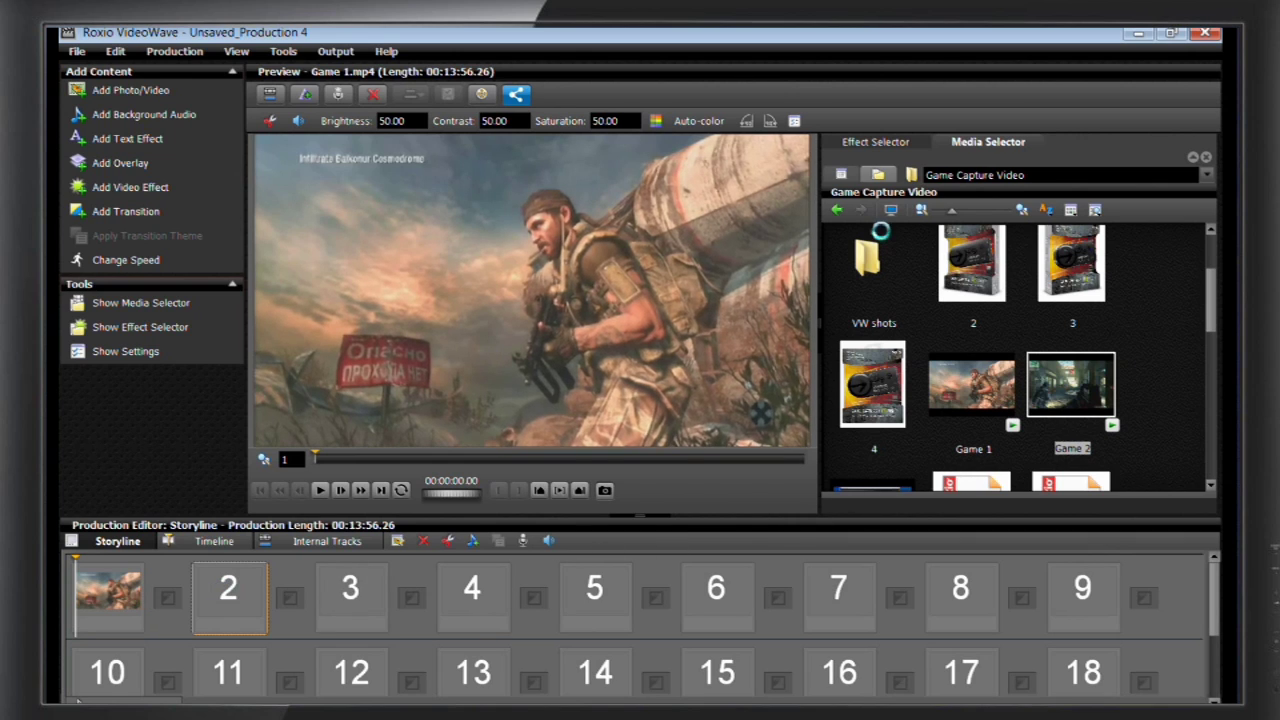
pyautogui.click(899, 143)
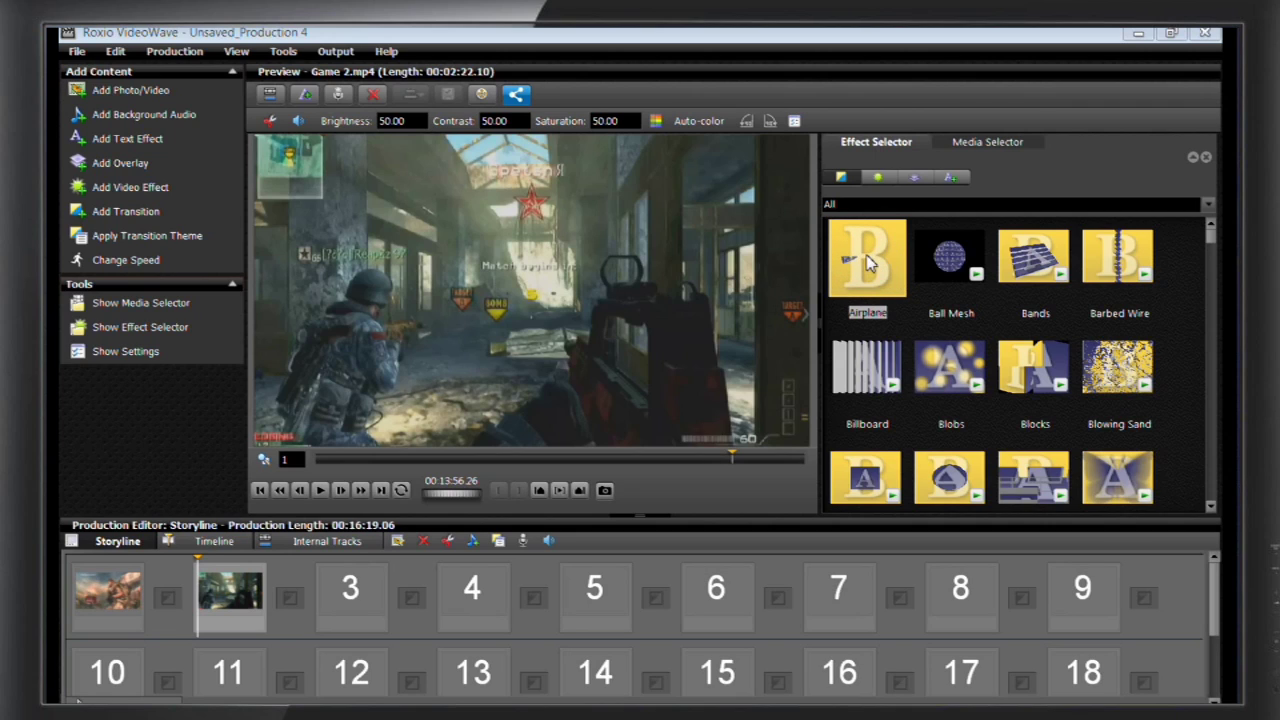
# Insert the Airplane transition between Game 1 and Game 2 and preview it
pyautogui.moveTo(875, 262); pyautogui.dragTo(161, 601)
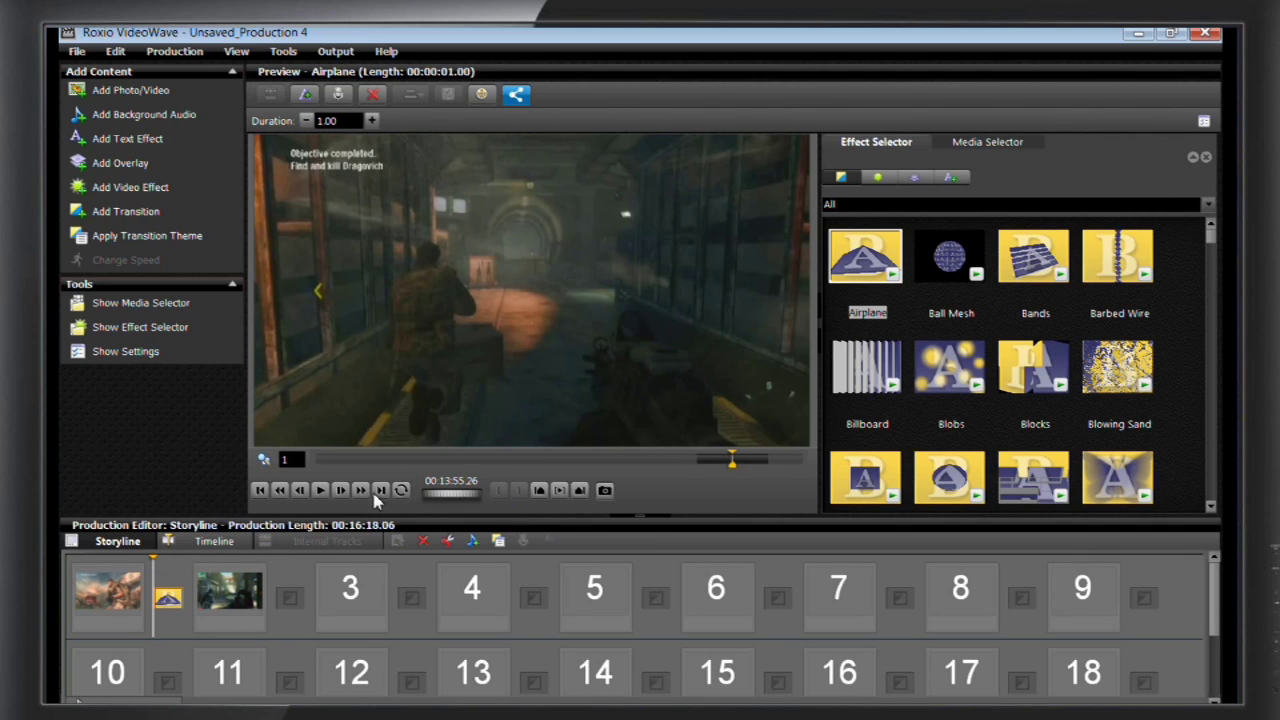
pyautogui.click(318, 490)
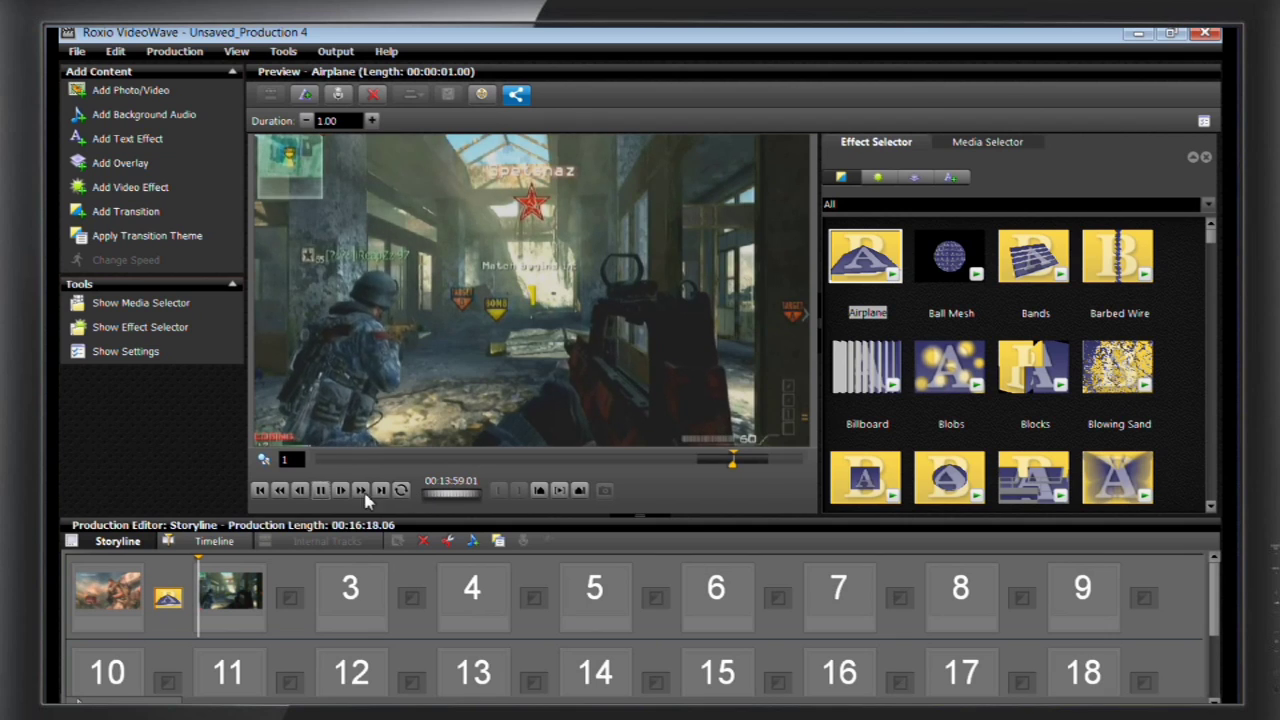
pyautogui.click(318, 490)
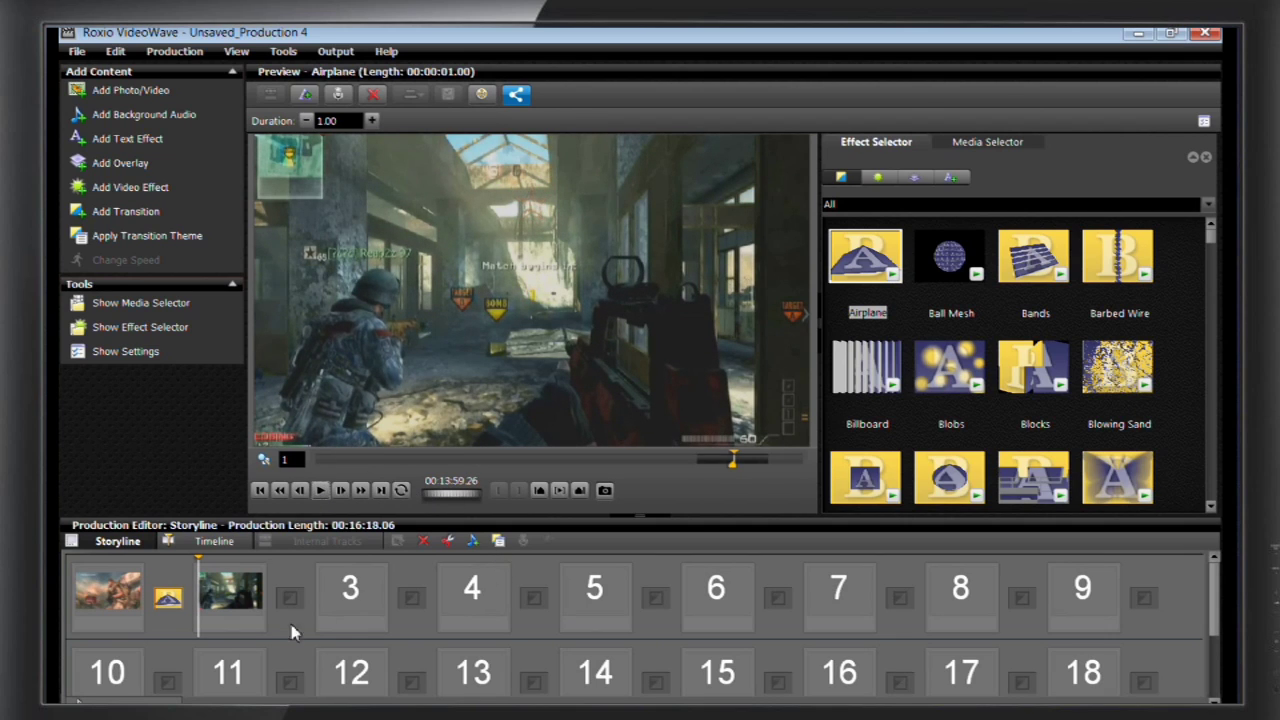
pyautogui.click(240, 600)
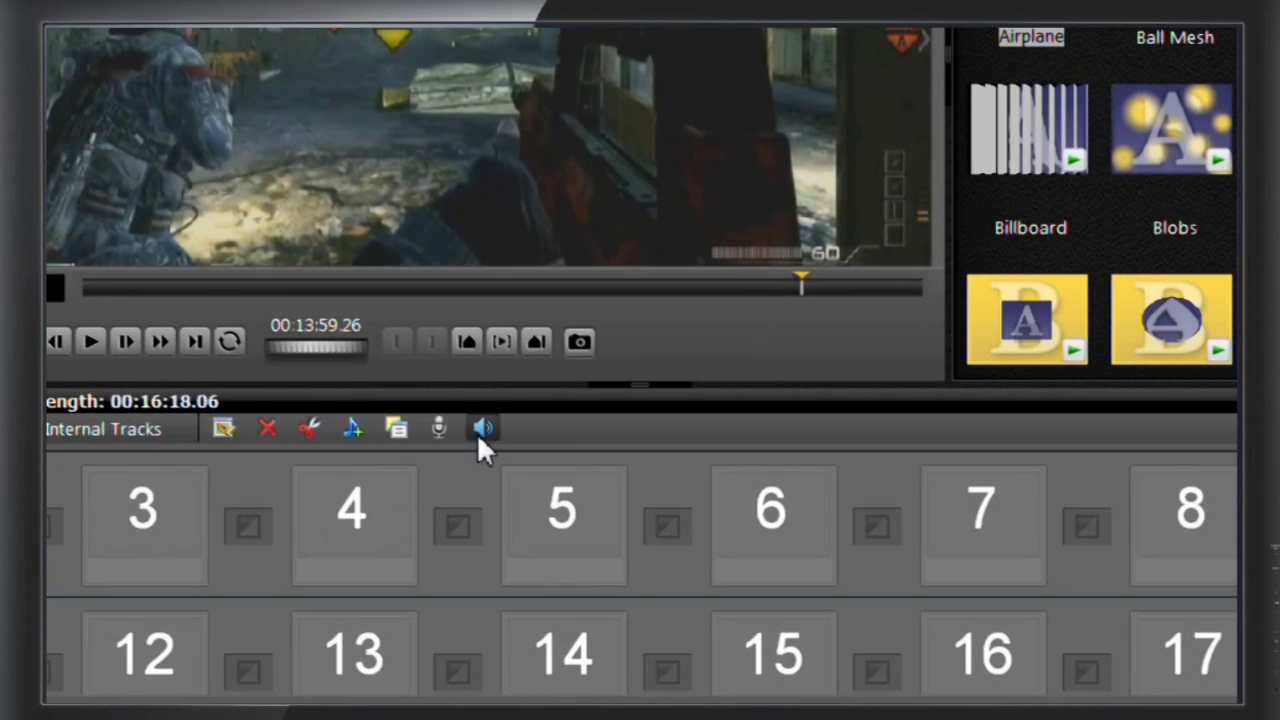
# Mute the Game 2 clip's original audio
pyautogui.click(506, 474)
pyautogui.click(517, 514)
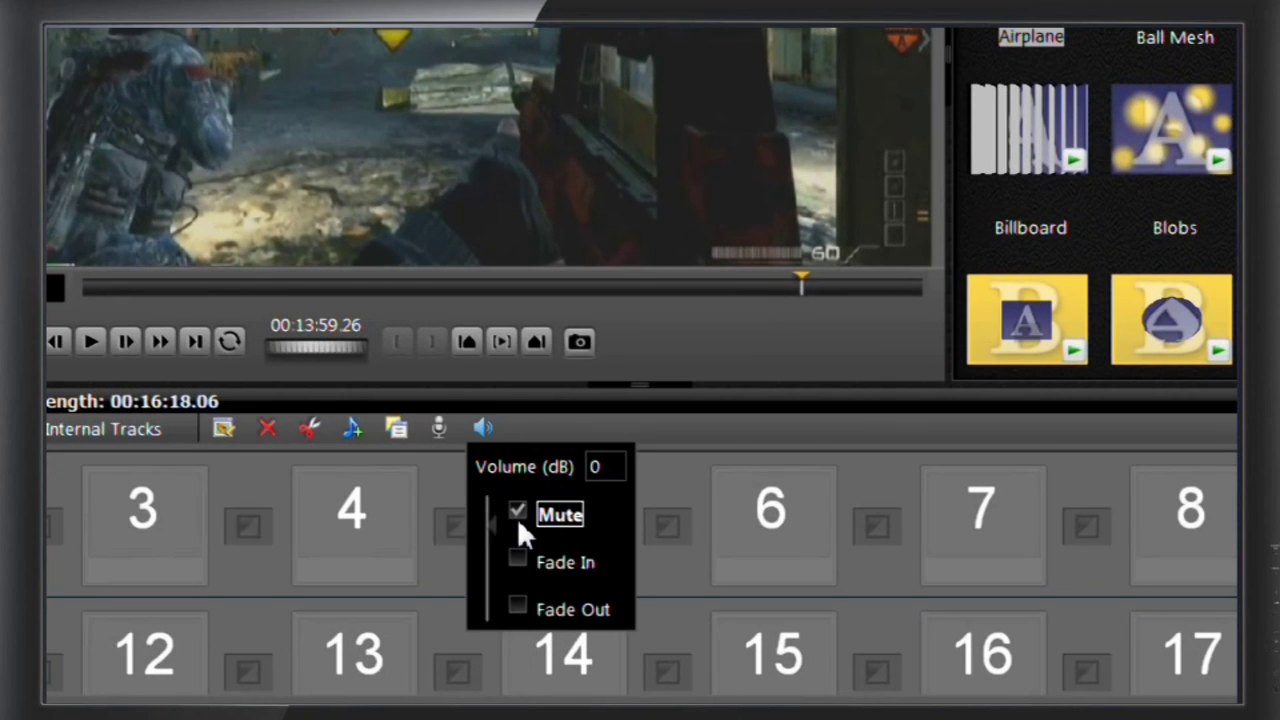
pyautogui.click(347, 425)
# Add the Right Now song as background music on the clip's internal music track
pyautogui.click(347, 430)
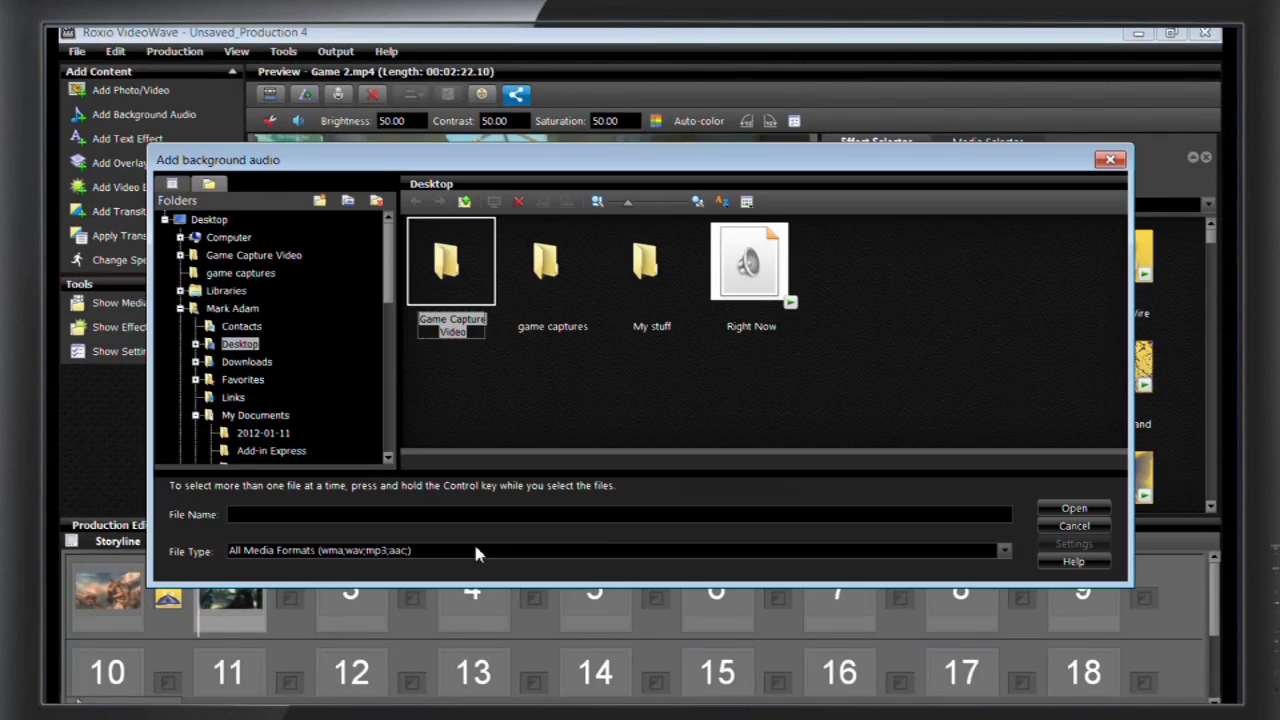
pyautogui.click(750, 265)
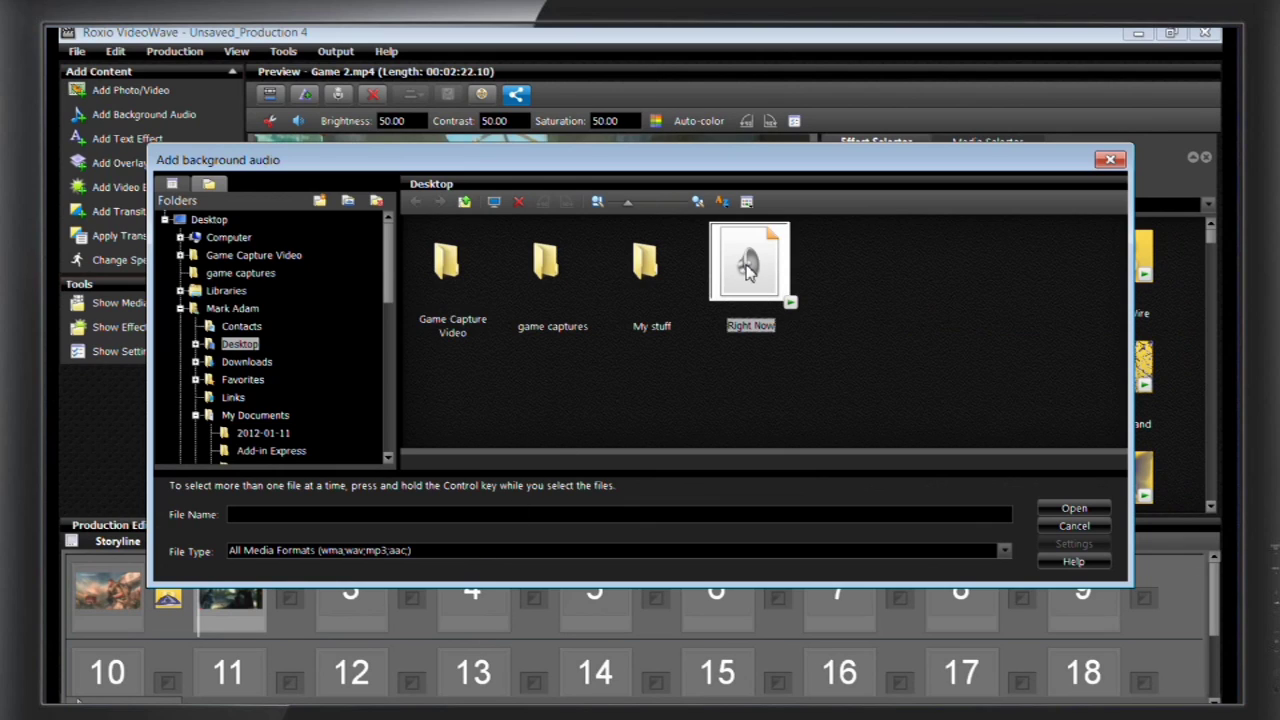
pyautogui.click(1073, 508)
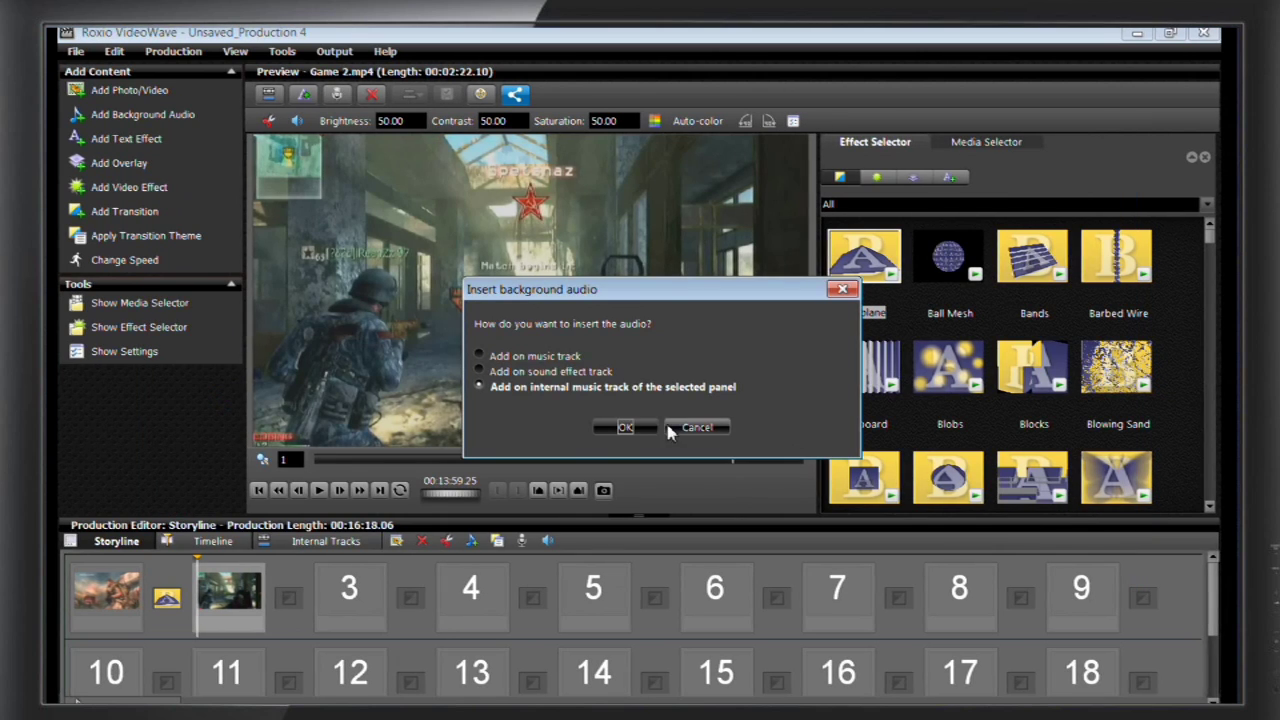
pyautogui.click(626, 427)
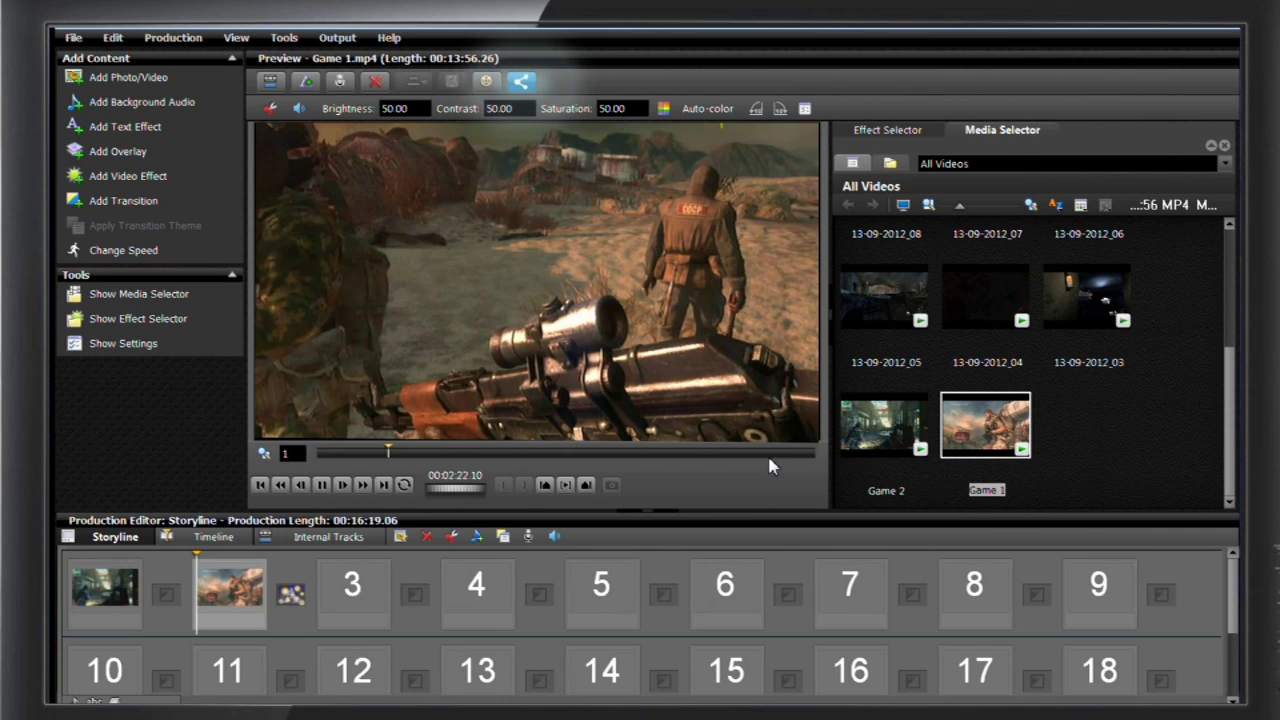
# Sign in to YouTube from the Share options with the account password
pyautogui.click(528, 84)
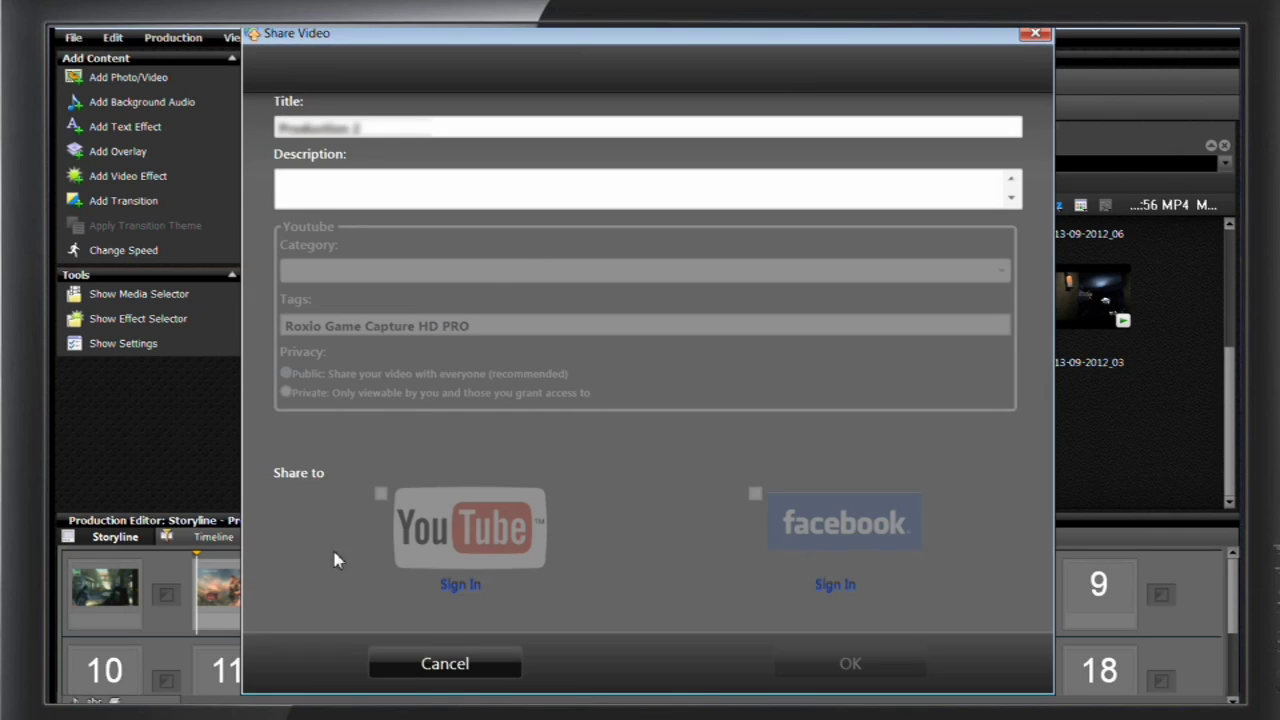
pyautogui.click(460, 584)
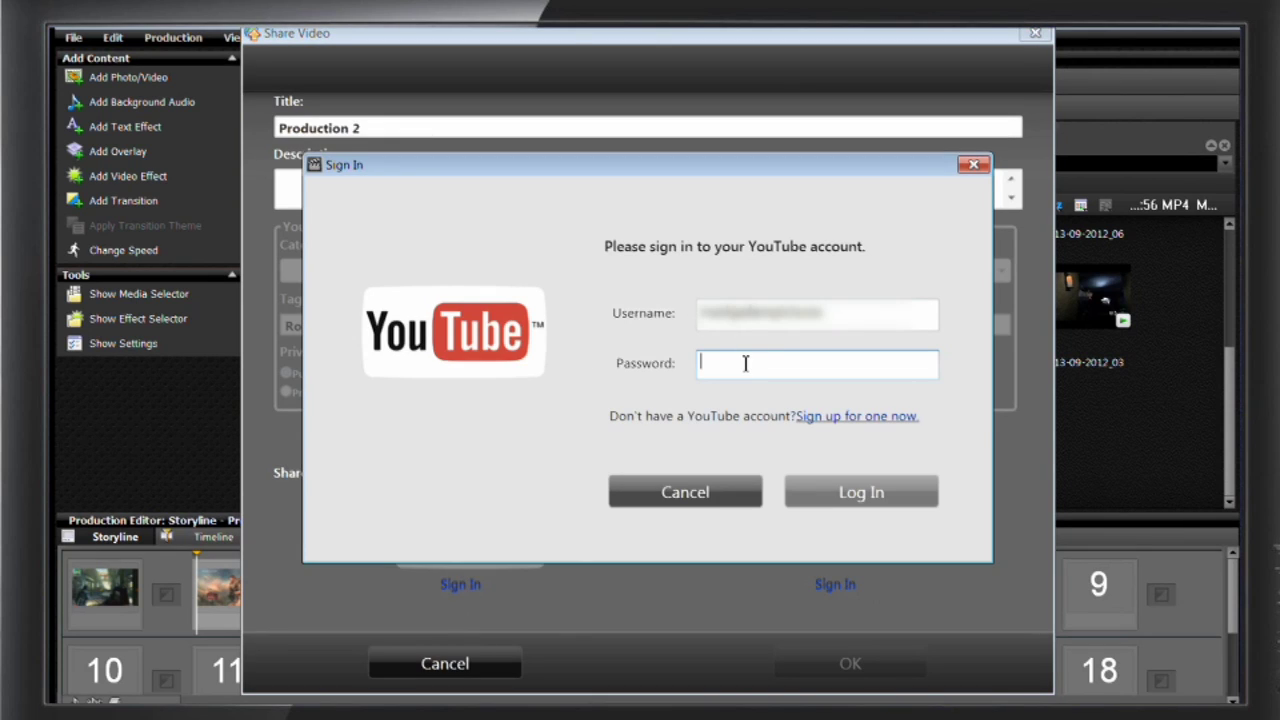
pyautogui.write('***')
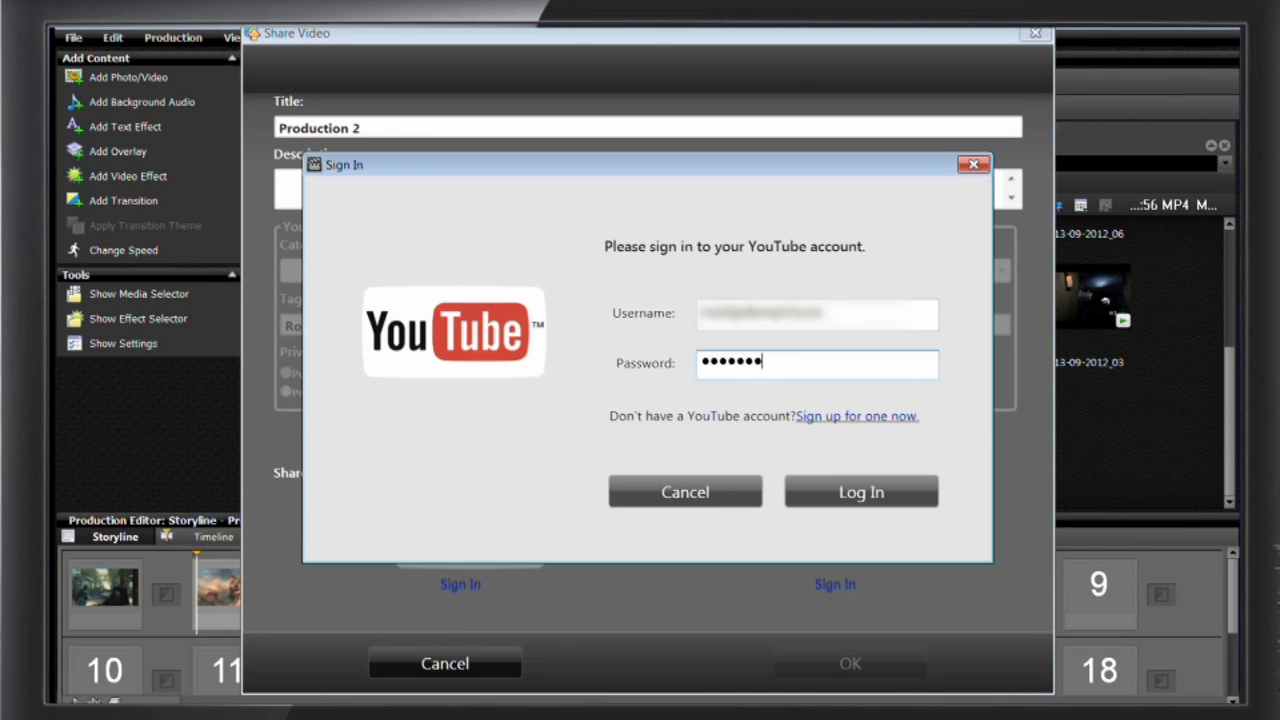
pyautogui.click(882, 485)
# Title the video 'MW3 Sucessful Misson', add the description, and upload to YouTube
pyautogui.moveTo(362, 130); pyautogui.dragTo(285, 137)
pyautogui.write('MW3 ')
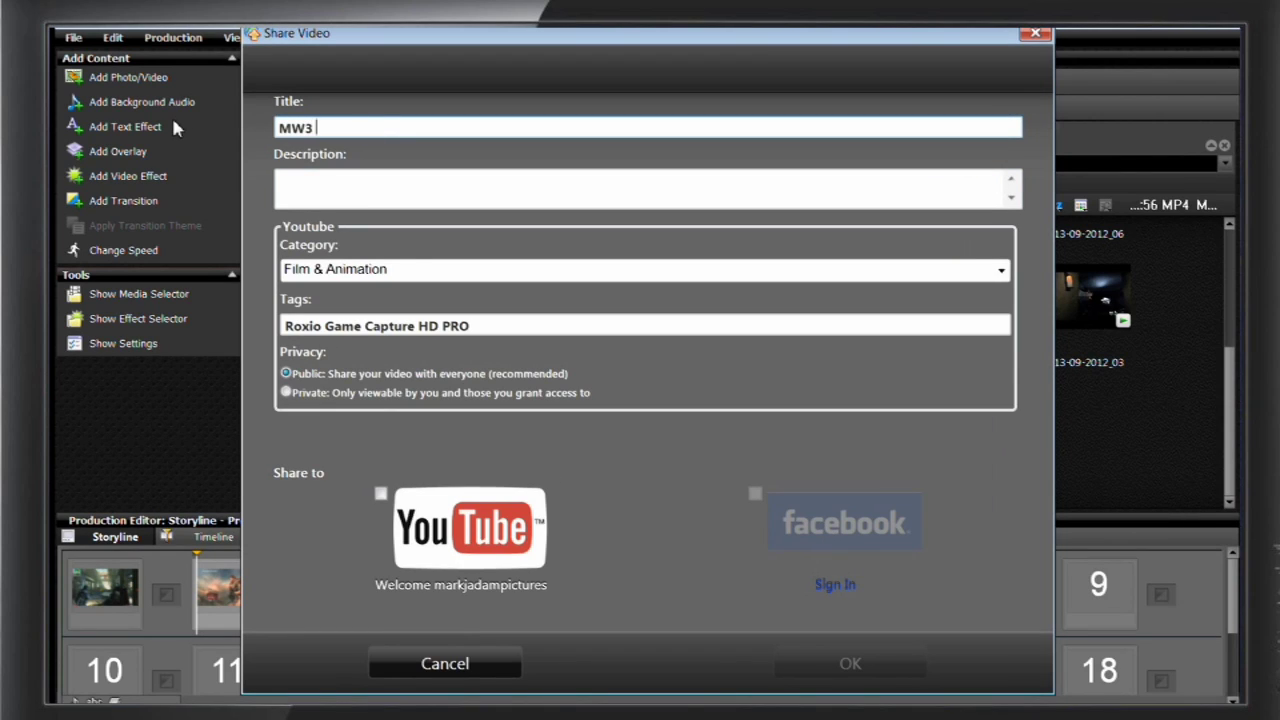
pyautogui.write('Sucessful Misson')
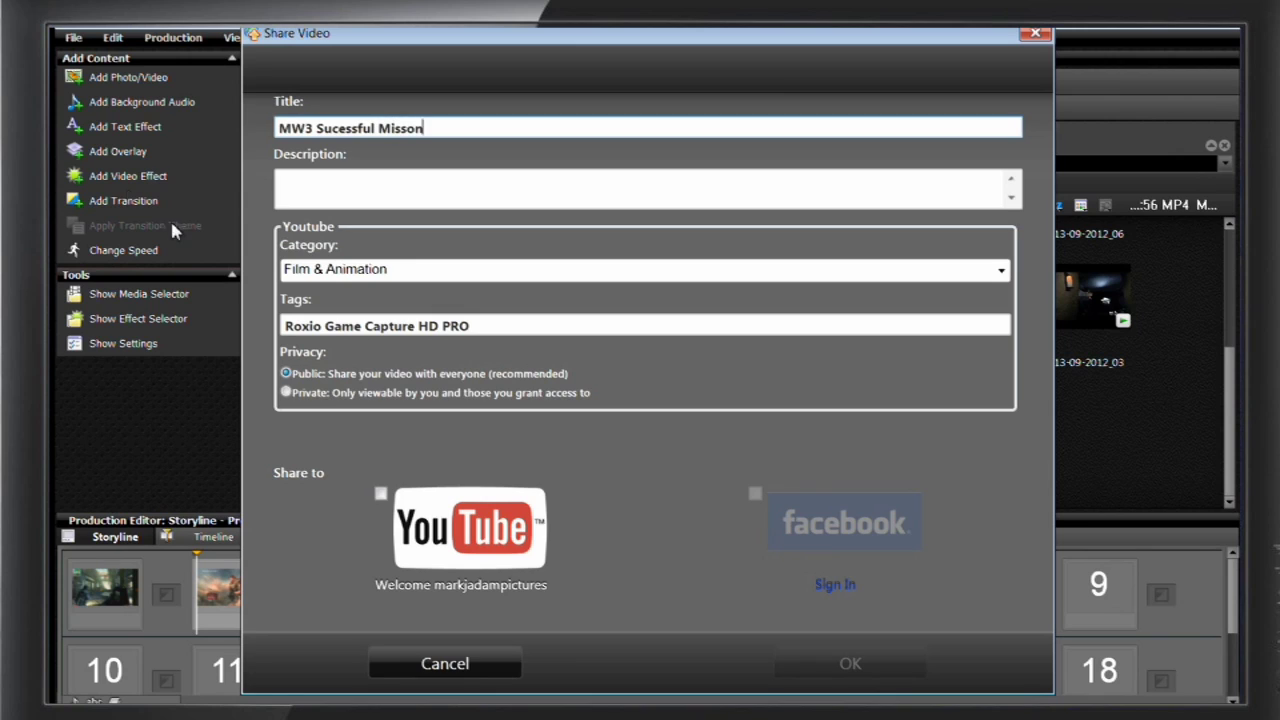
pyautogui.click(309, 196)
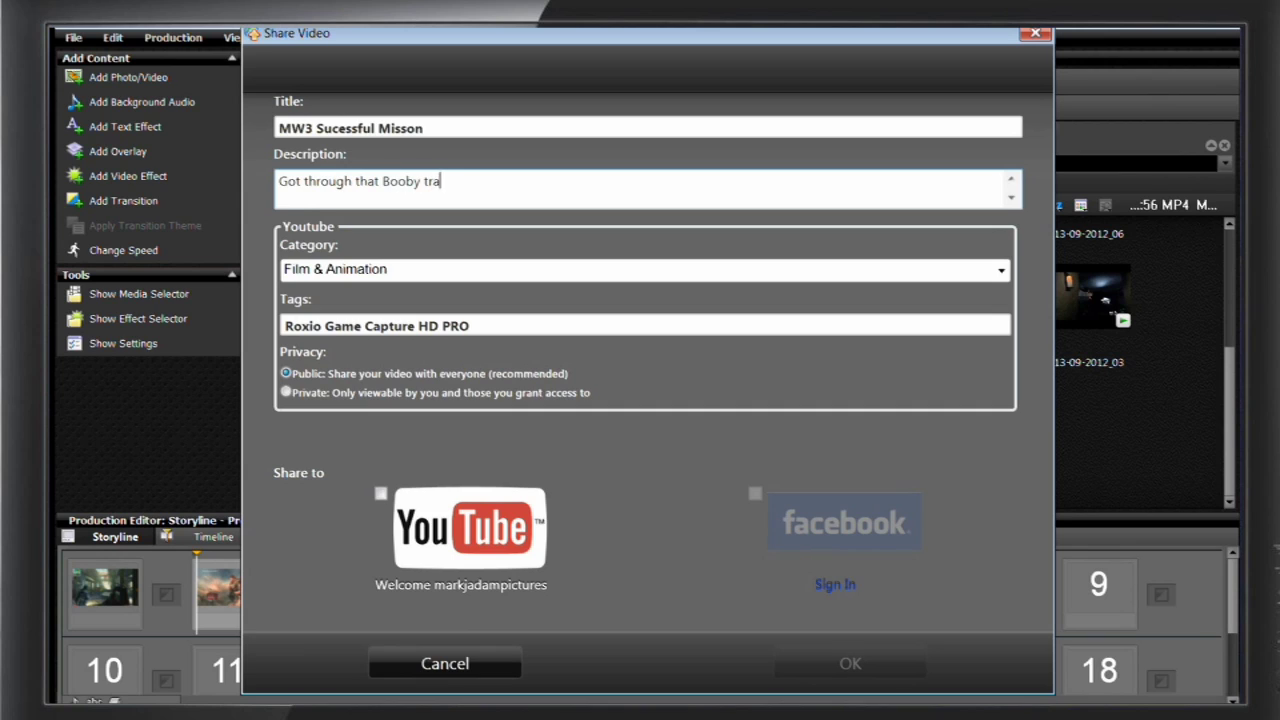
pyautogui.click(381, 493)
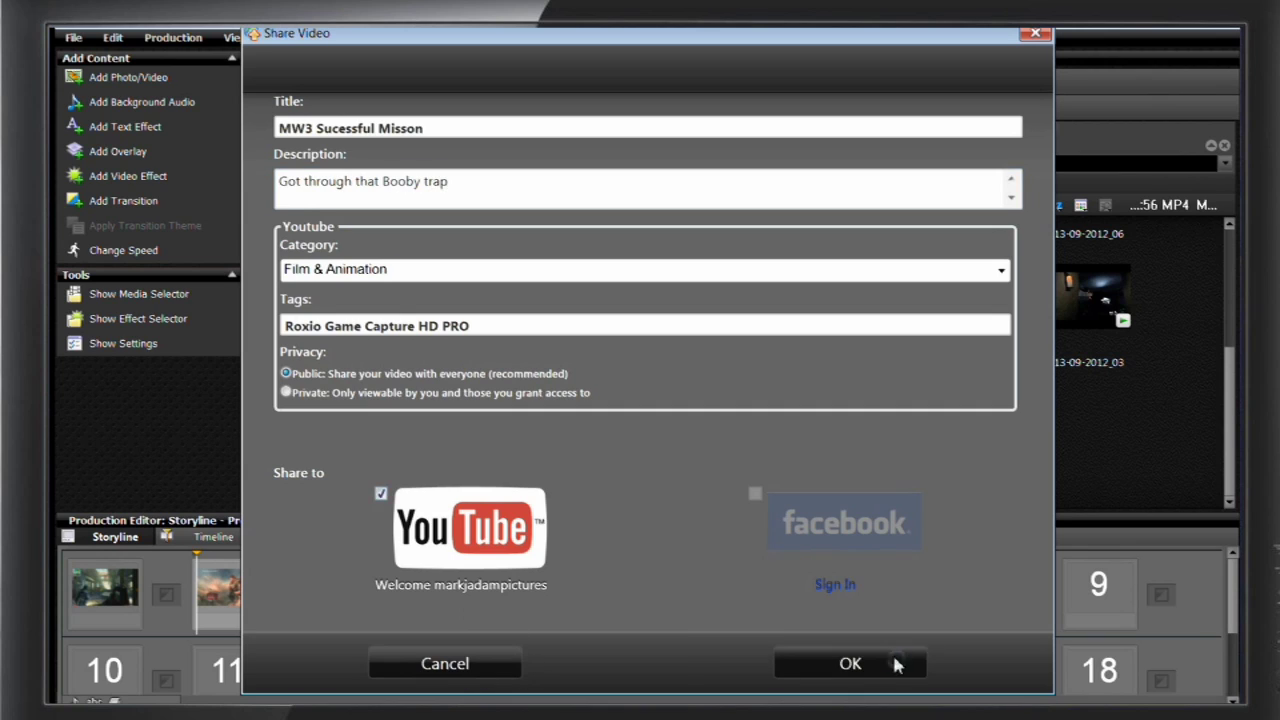
pyautogui.click(892, 665)
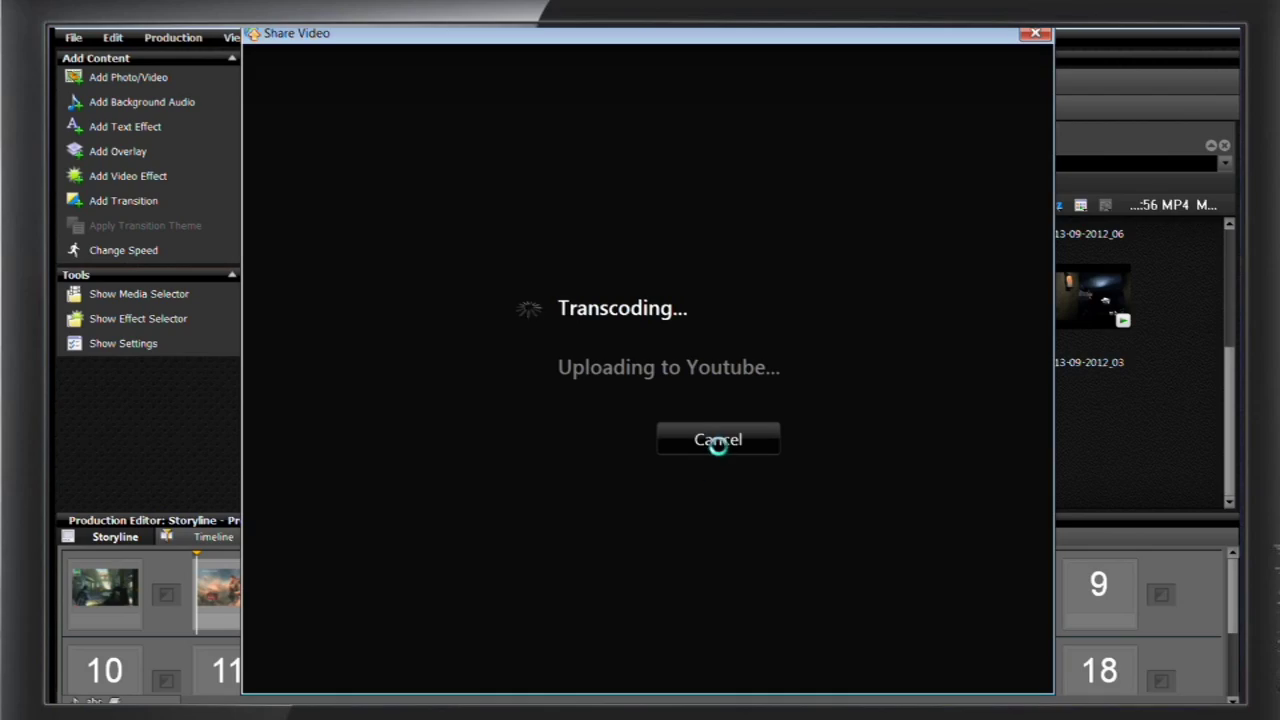